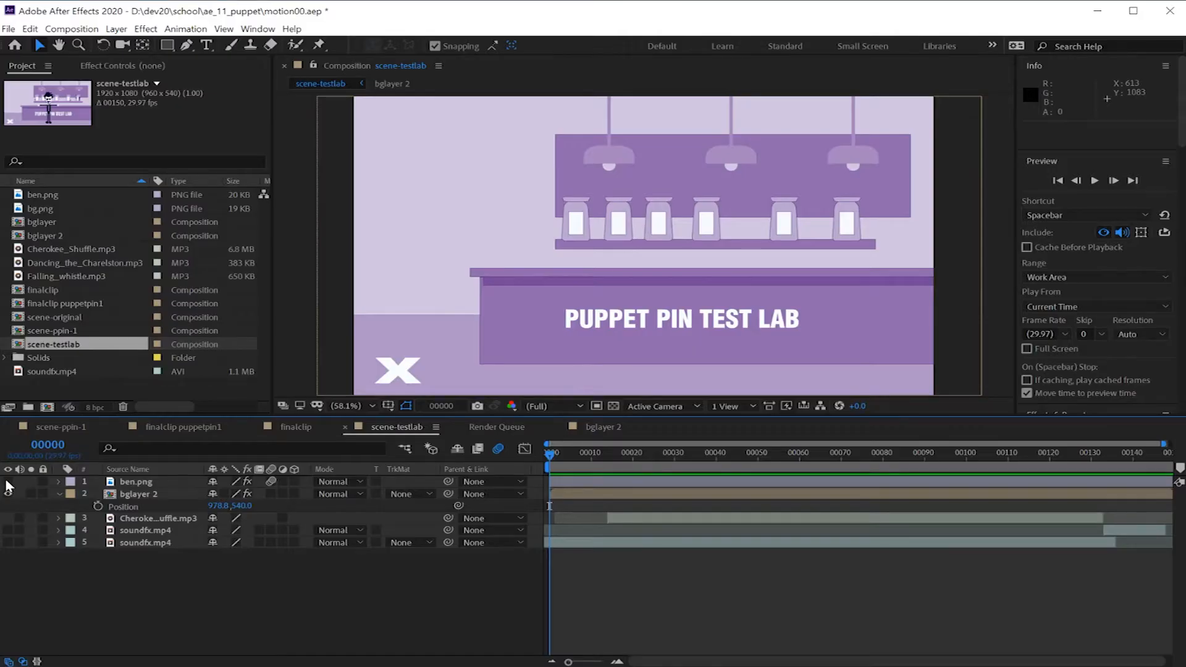
Step: Make the ben.png character layer visible and select it at frame 0 with the Puppet Position Pin Tool active
{"action": "left_click", "coordinate": [8, 482]}
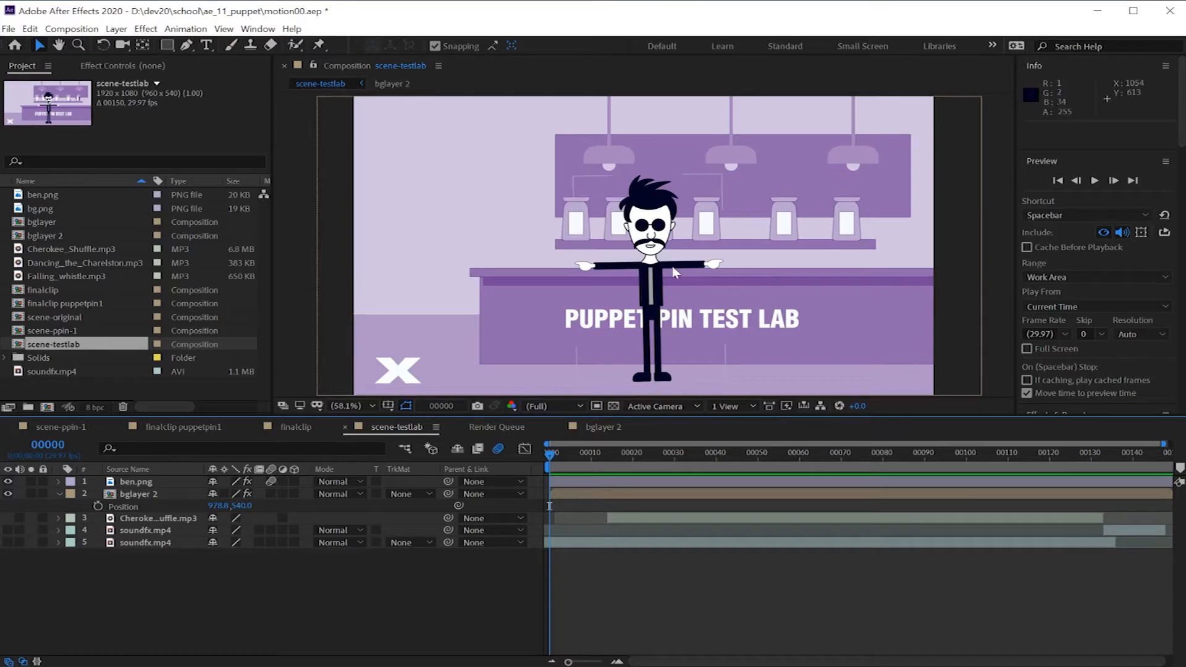
{"action": "left_click", "coordinate": [659, 278]}
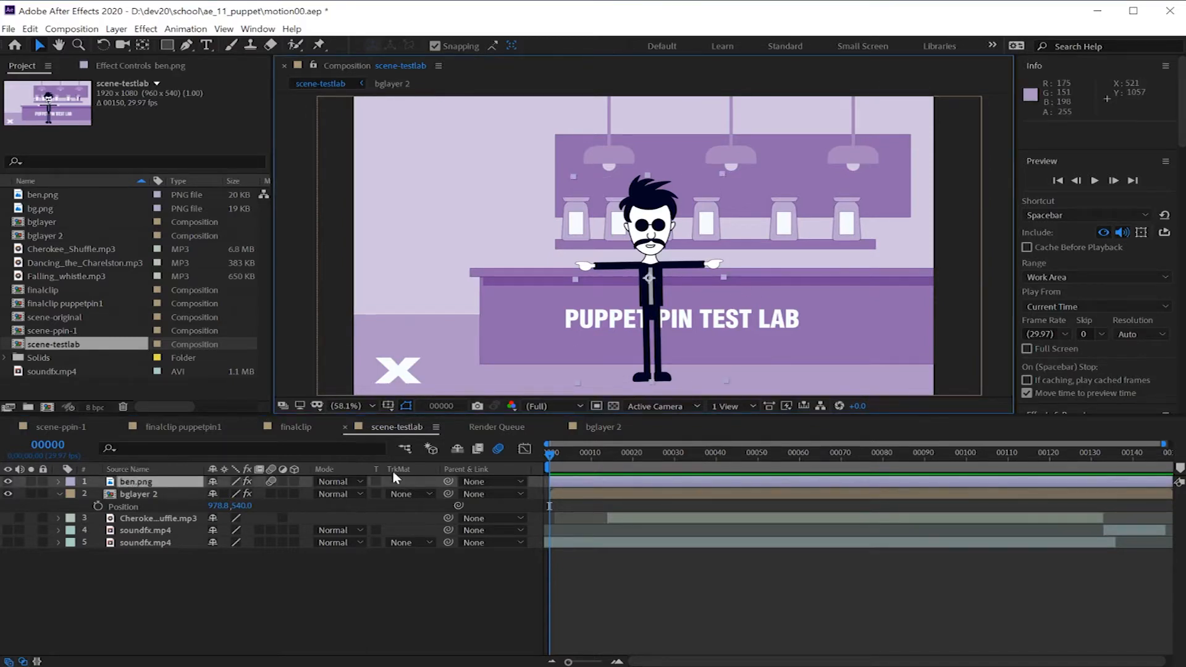
{"action": "left_click_drag", "start_coordinate": [552, 456], "coordinate": [476, 457]}
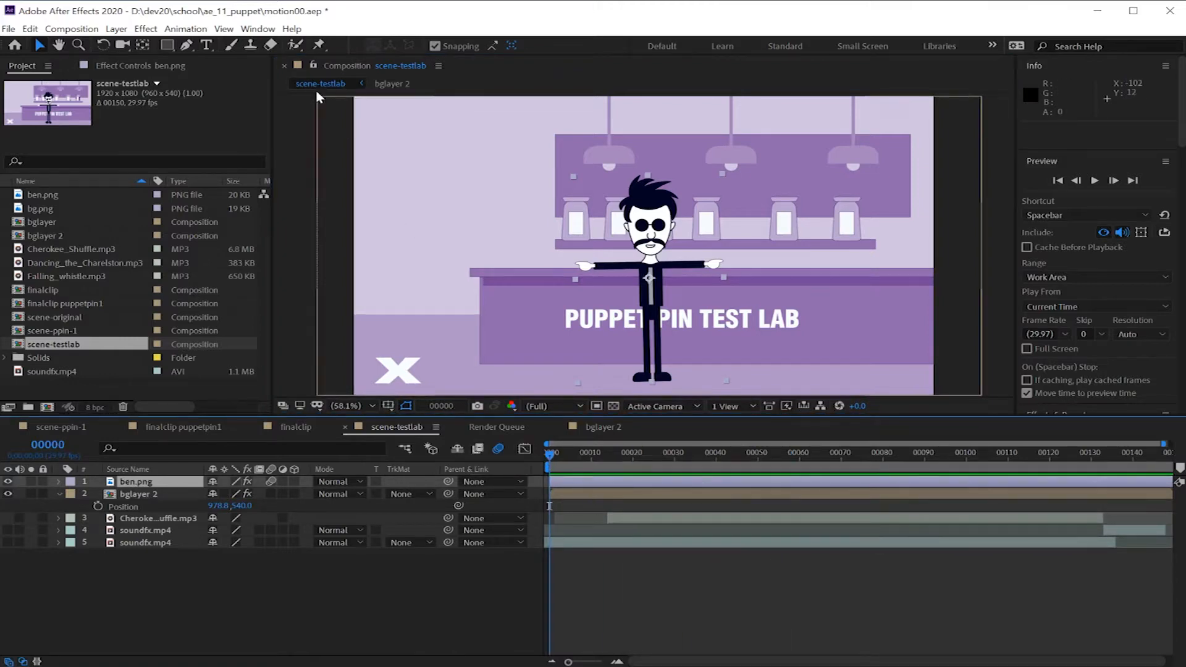
{"action": "left_click", "coordinate": [320, 45]}
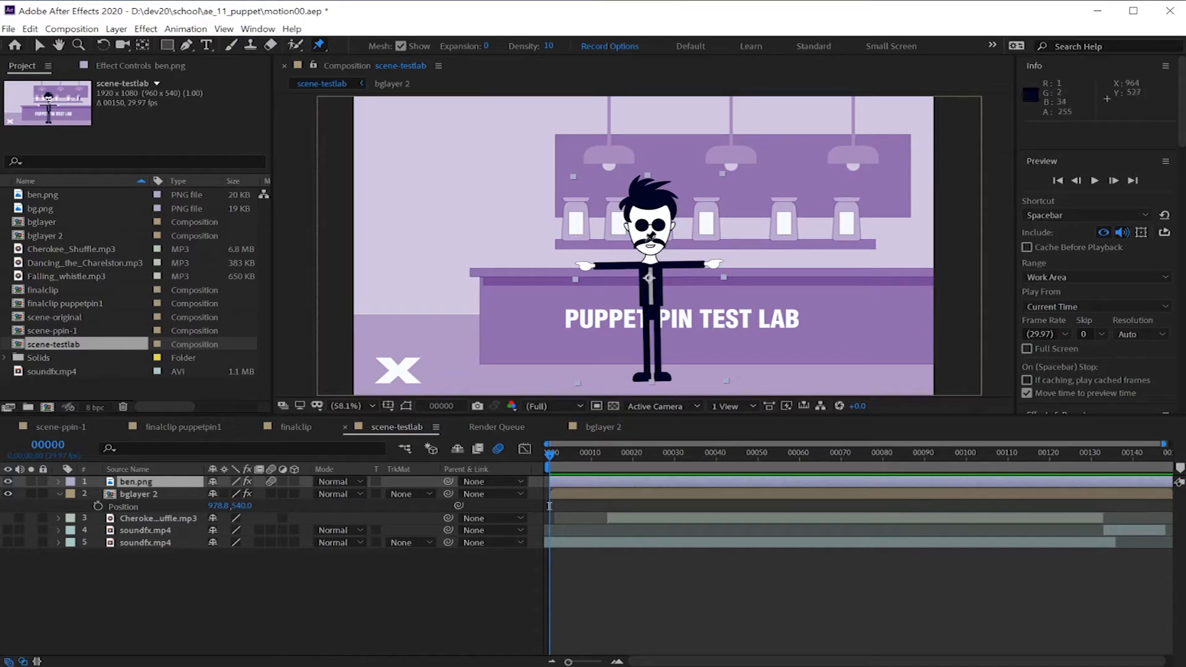
Step: Hide the bglayer 2 background to inspect the character's transparent surroundings, and show it again
{"action": "left_click", "coordinate": [8, 494]}
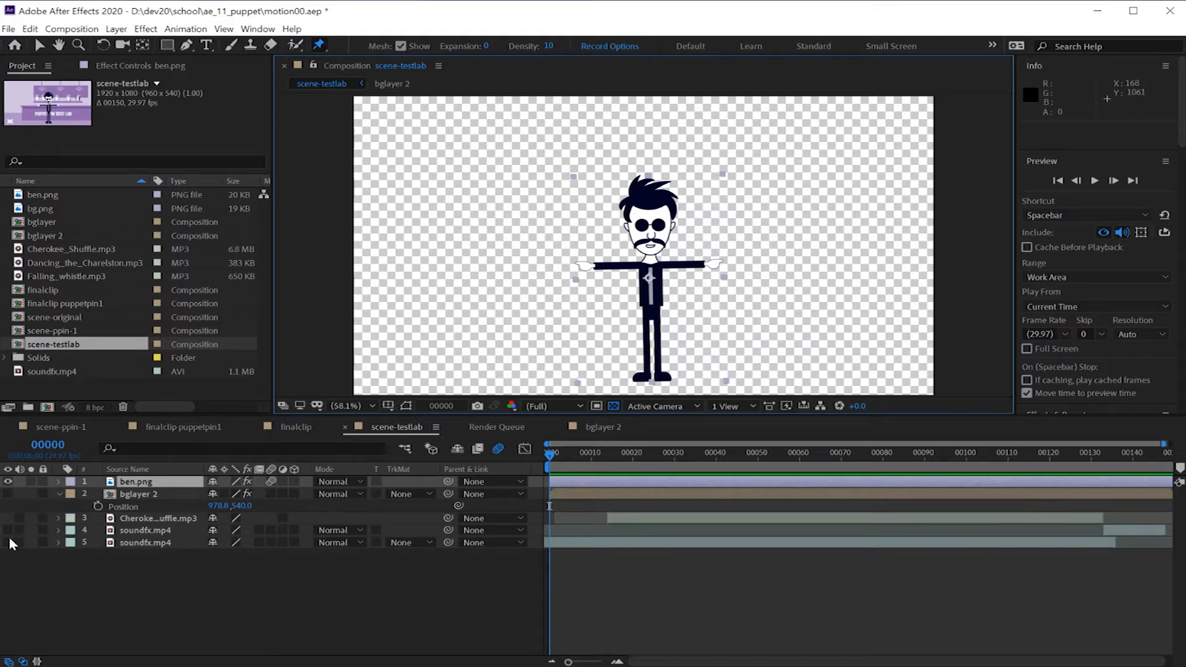
{"action": "left_click", "coordinate": [8, 494]}
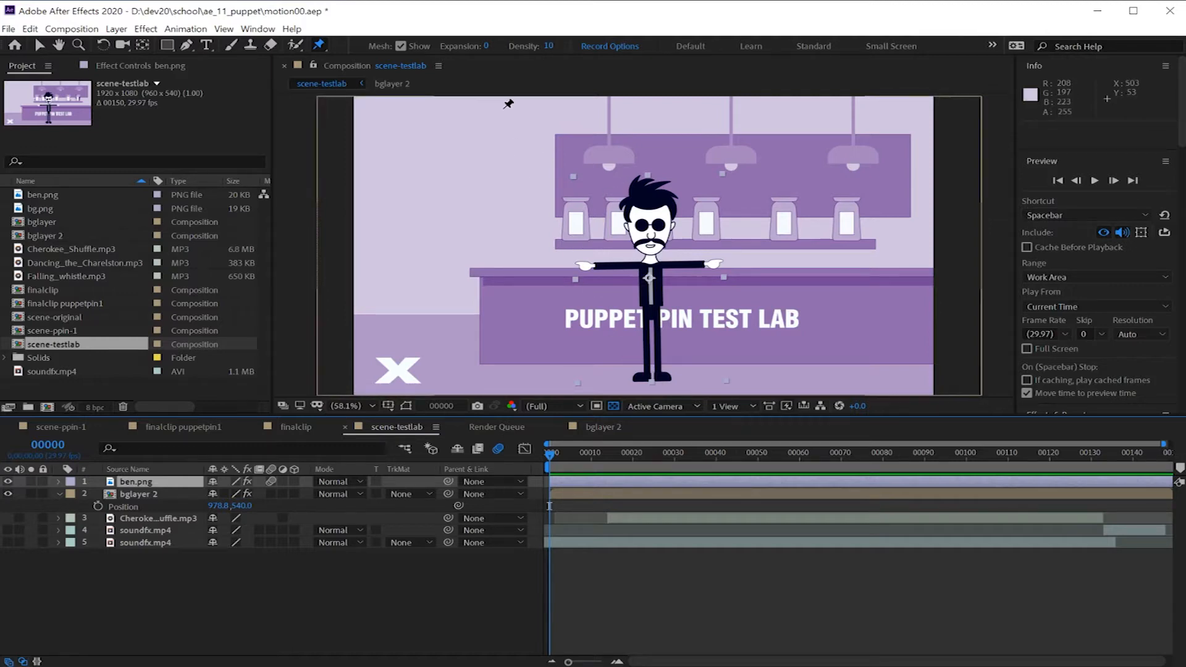
Step: Place a position pin on the character's upper chest and expand the Deform properties of Mesh 1
{"action": "left_click", "coordinate": [323, 46]}
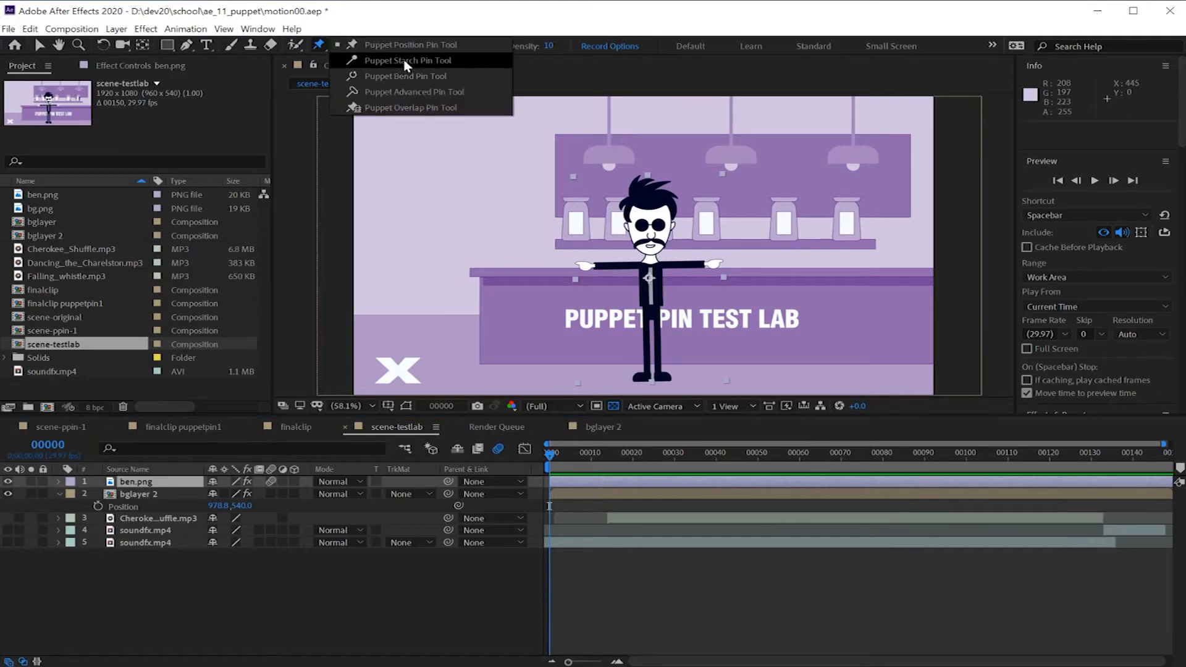
{"action": "left_click", "coordinate": [435, 44]}
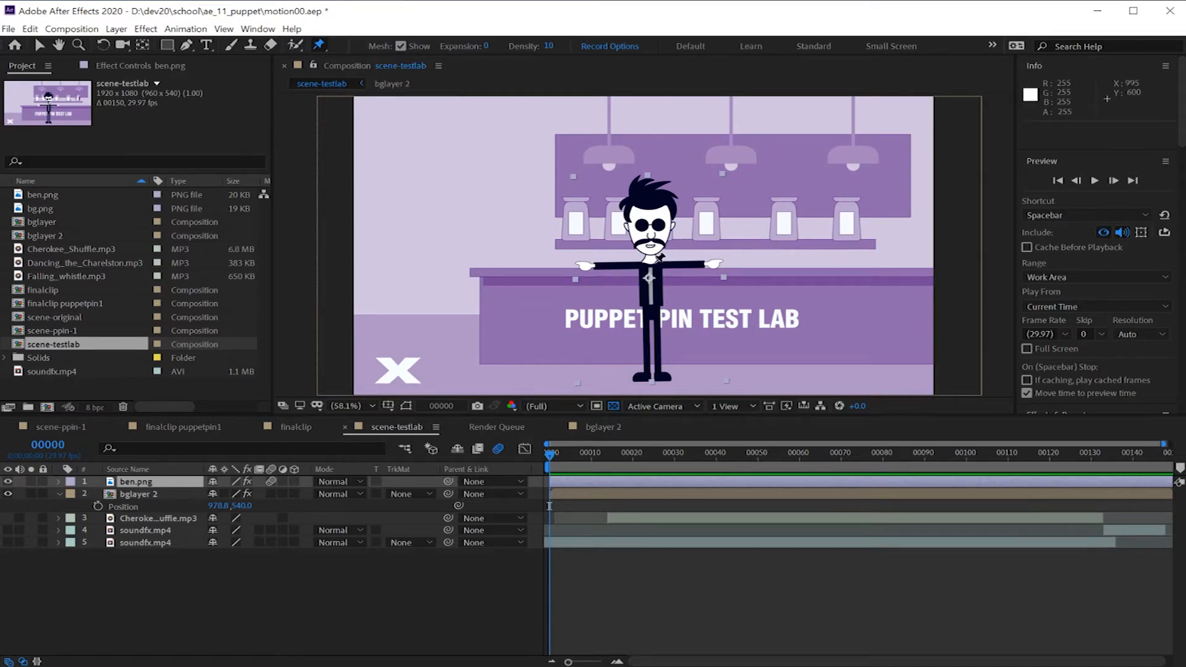
{"action": "left_click", "coordinate": [649, 266]}
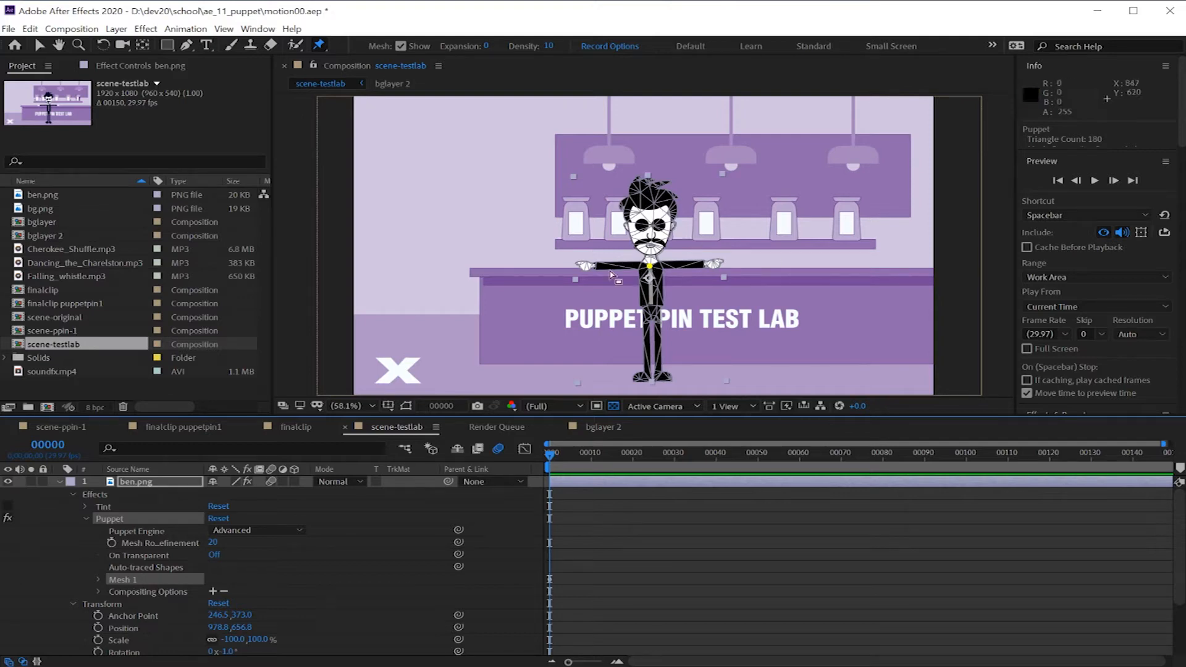
{"action": "left_click", "coordinate": [98, 580]}
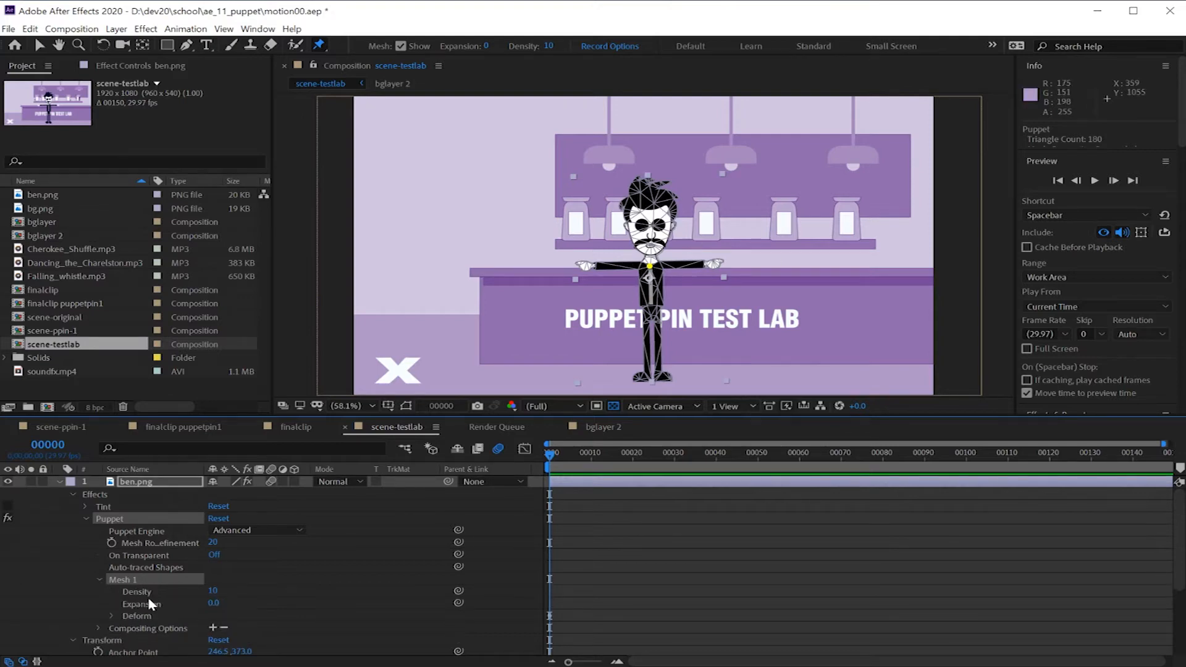
{"action": "left_click", "coordinate": [112, 617]}
{"action": "scroll", "coordinate": [147, 603], "scroll_direction": "down", "scroll_amount": 1}
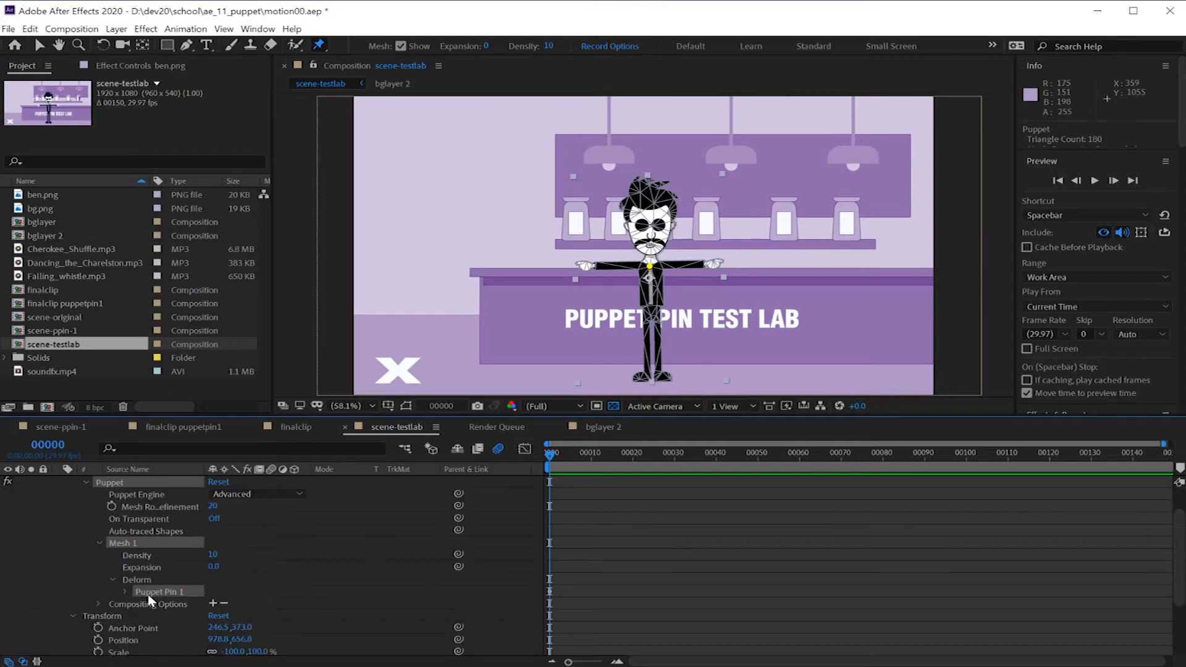
Step: Add position pins at the character's waist, both elbows and both wrists
{"action": "left_click", "coordinate": [651, 303]}
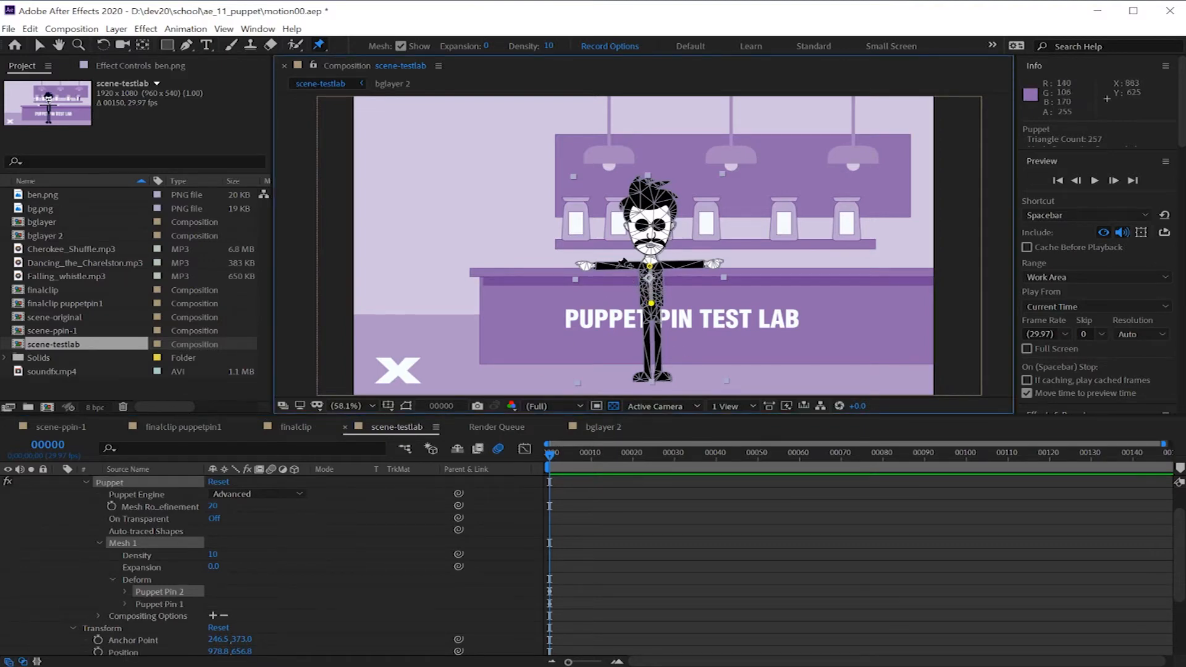
{"action": "left_click", "coordinate": [620, 265]}
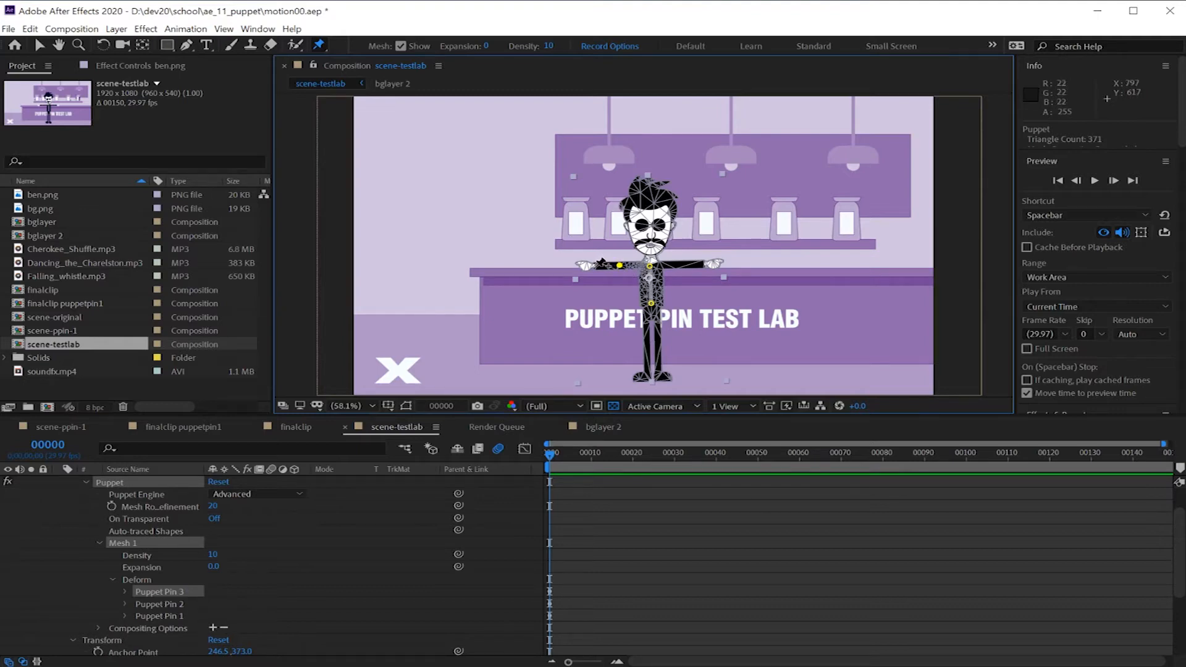
{"action": "left_click", "coordinate": [595, 267]}
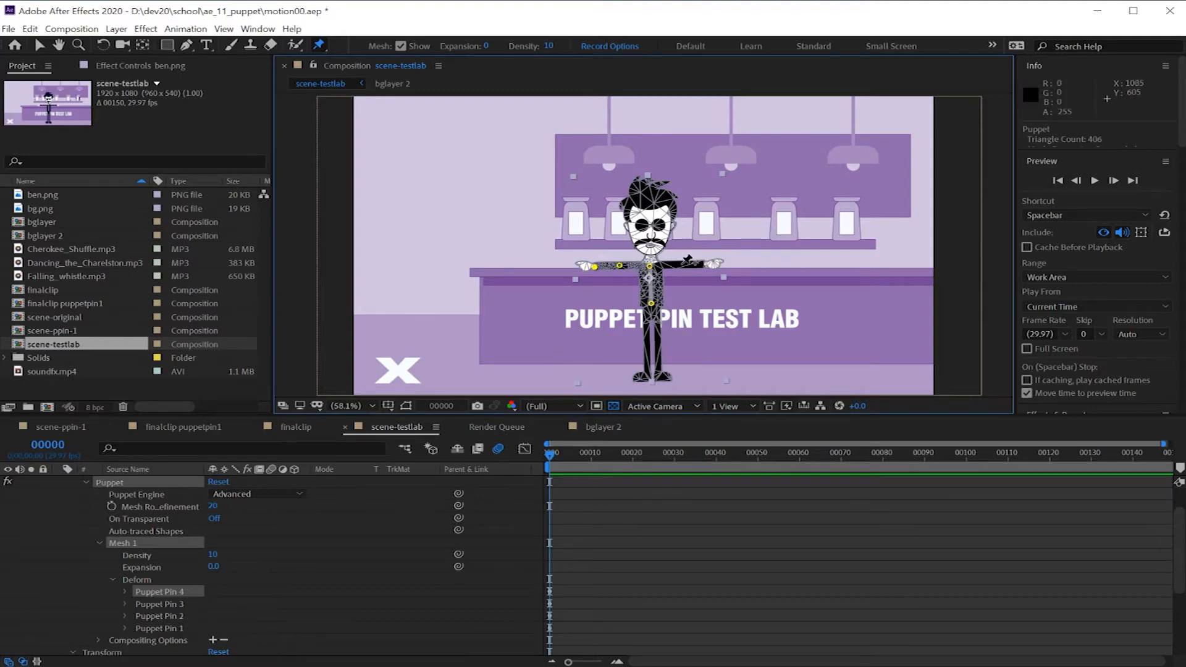
{"action": "left_click", "coordinate": [682, 264]}
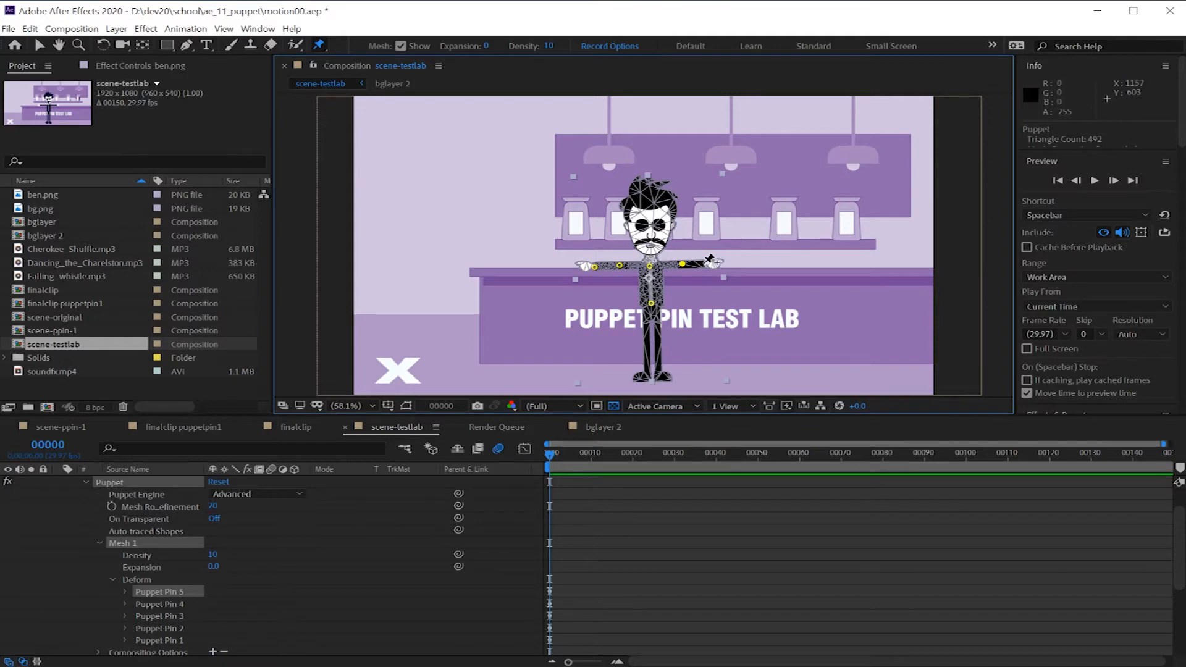
{"action": "left_click", "coordinate": [703, 264]}
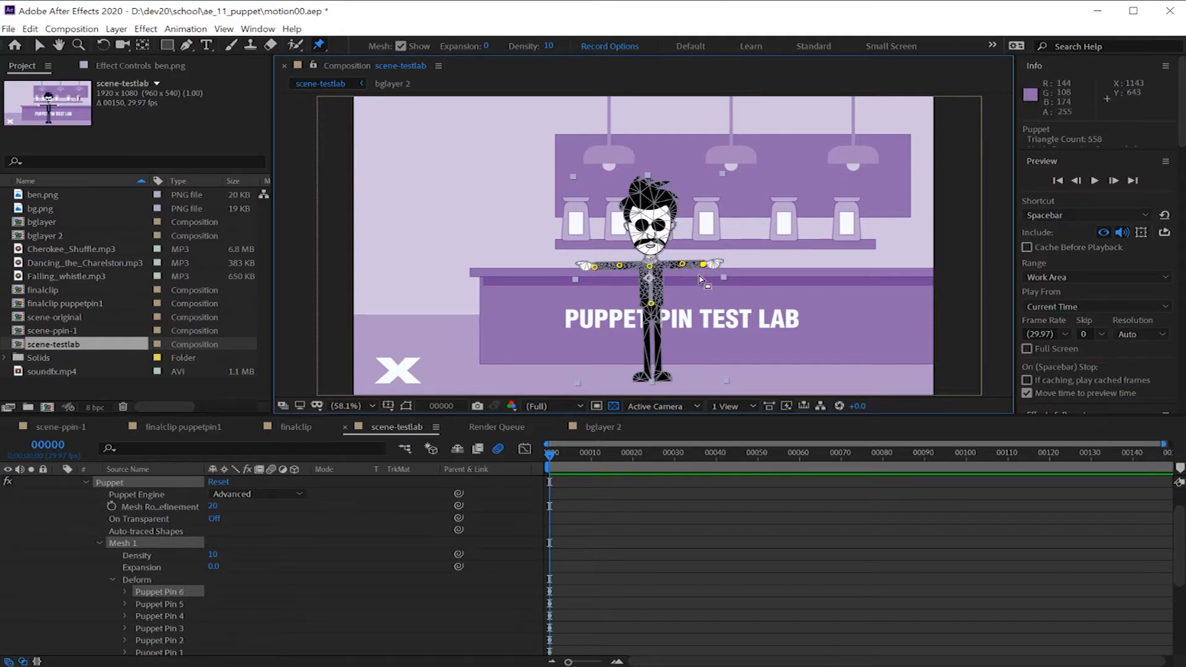
Step: Maximize the composition view and add a position pin on each of the character's ankles
{"action": "key", "text": "grave"}
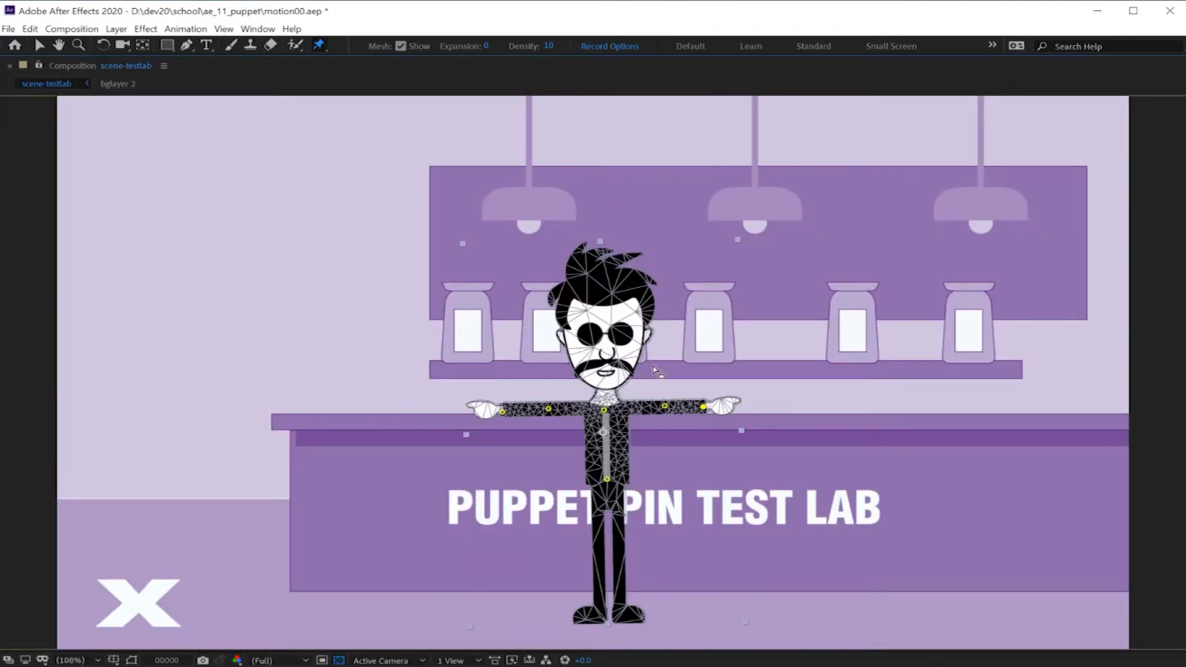
{"action": "left_click", "coordinate": [599, 605]}
{"action": "left_click", "coordinate": [622, 604]}
Step: Try bending the arm on the character's left-facing side upward with its wrist pin, and undo the test moves
{"action": "left_click_drag", "start_coordinate": [501, 411], "coordinate": [521, 375]}
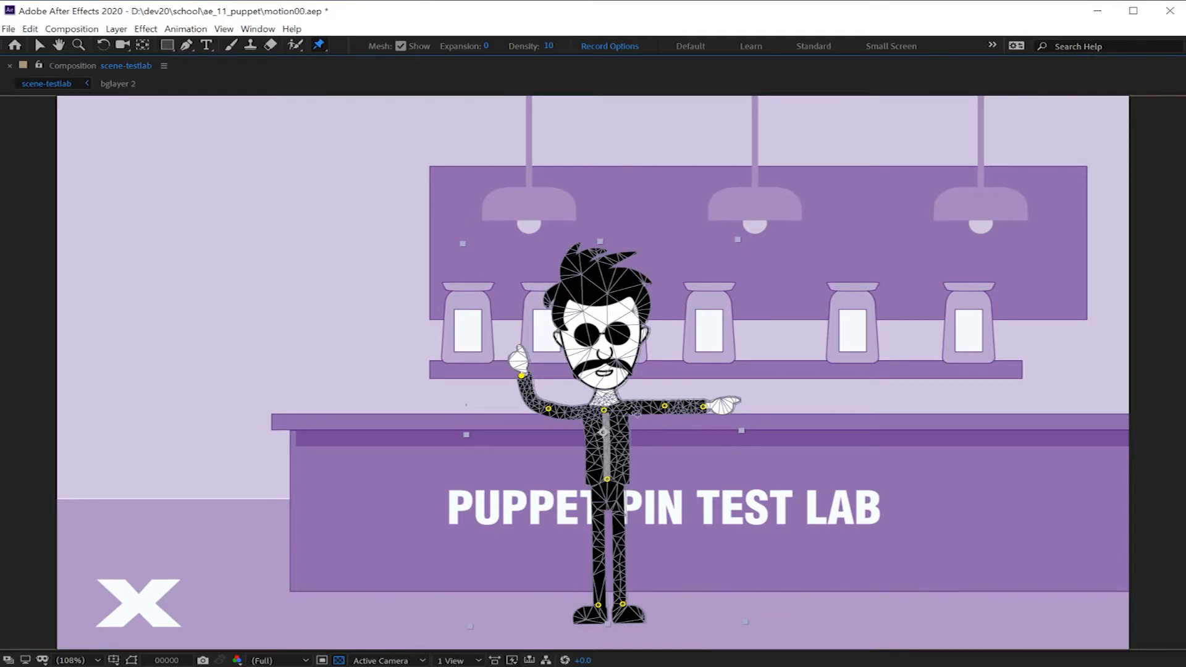
{"action": "key", "text": "ctrl+z"}
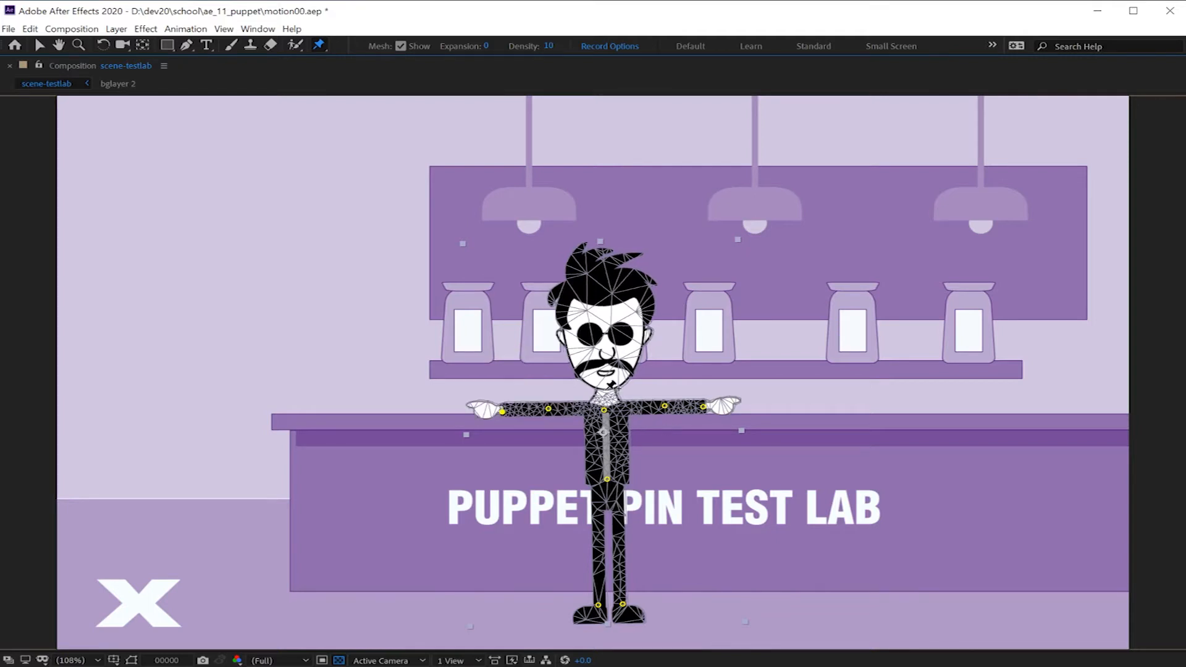
{"action": "left_click_drag", "start_coordinate": [502, 412], "coordinate": [536, 379]}
{"action": "key", "text": "ctrl+z"}
{"action": "key", "text": "ctrl+shift+z"}
{"action": "key", "text": "ctrl+z"}
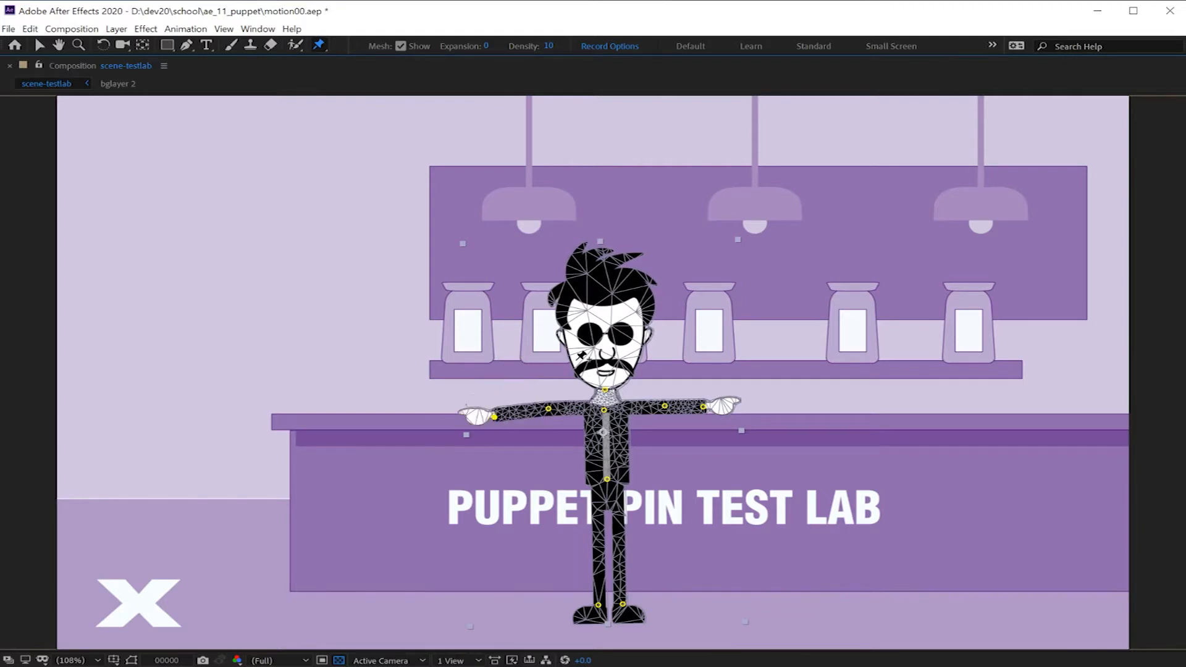
Step: Undo a pin placed between the sunglasses and place the head's position pin on the forehead instead
{"action": "left_click", "coordinate": [601, 332]}
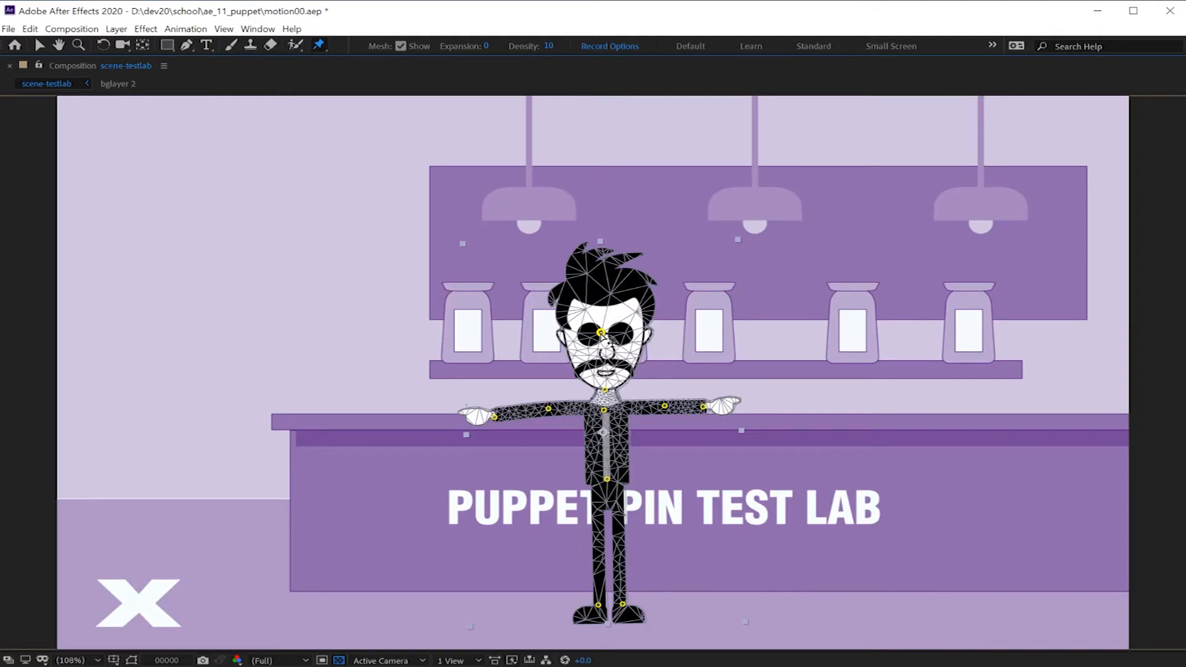
{"action": "key", "text": "ctrl+z"}
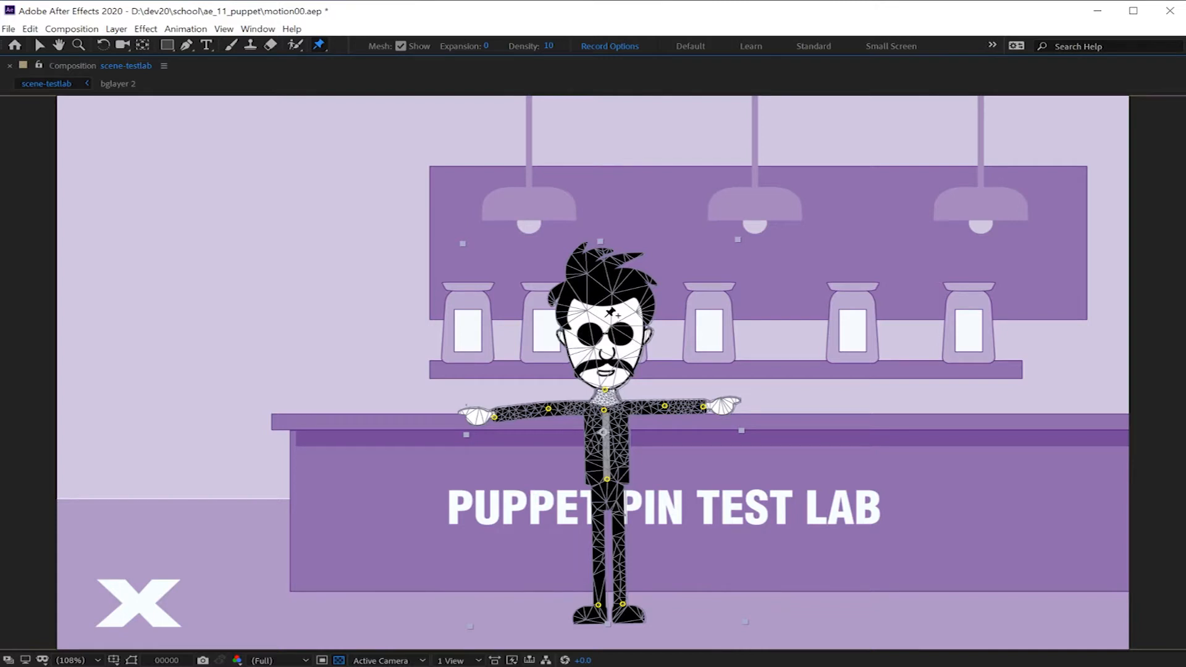
{"action": "left_click", "coordinate": [604, 316]}
Step: Pose both arms bent downward by moving the wrist pins, and nudge one ankle pin slightly outward
{"action": "left_click_drag", "start_coordinate": [494, 417], "coordinate": [508, 353]}
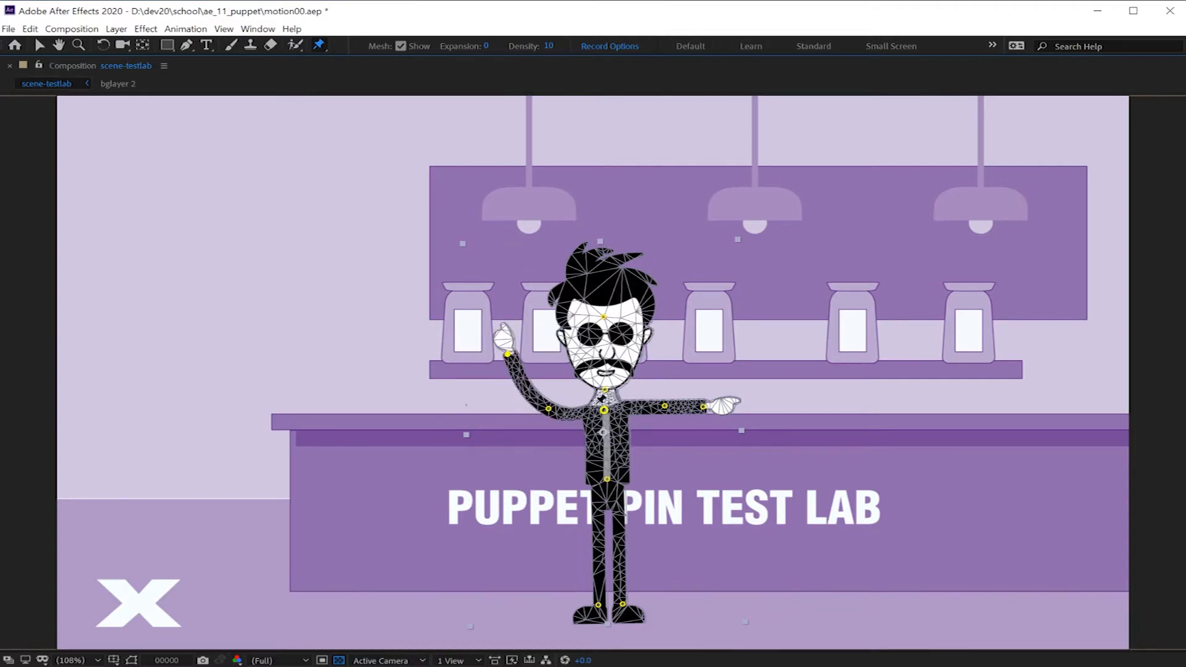
{"action": "left_click_drag", "start_coordinate": [703, 407], "coordinate": [678, 437]}
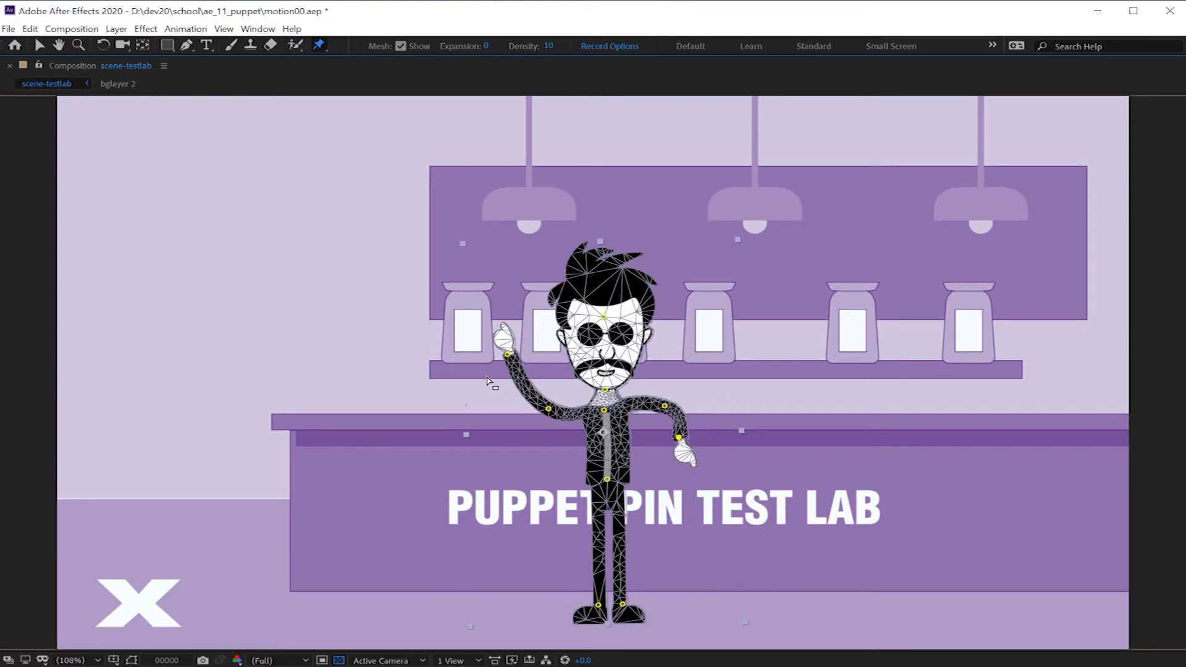
{"action": "left_click_drag", "start_coordinate": [507, 356], "coordinate": [495, 455]}
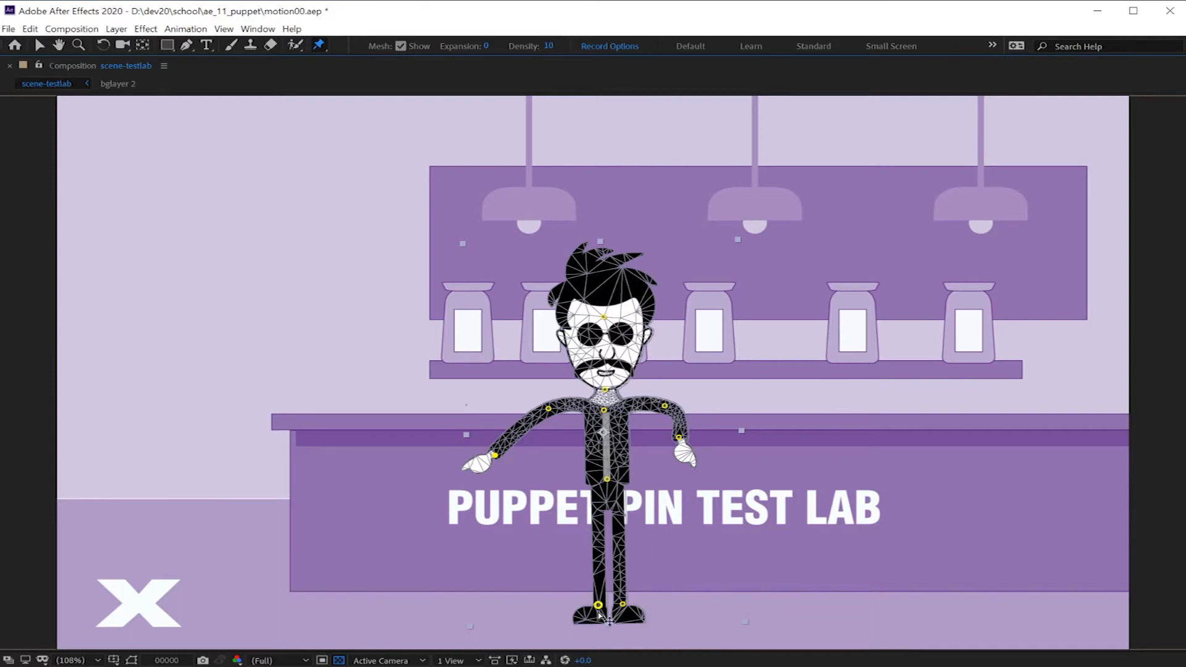
{"action": "mouse_move", "coordinate": [601, 608]}
{"action": "left_mouse_down"}
{"action": "mouse_move", "coordinate": [516, 588]}
{"action": "mouse_move", "coordinate": [554, 608]}
{"action": "mouse_move", "coordinate": [596, 604]}
{"action": "left_mouse_up"}
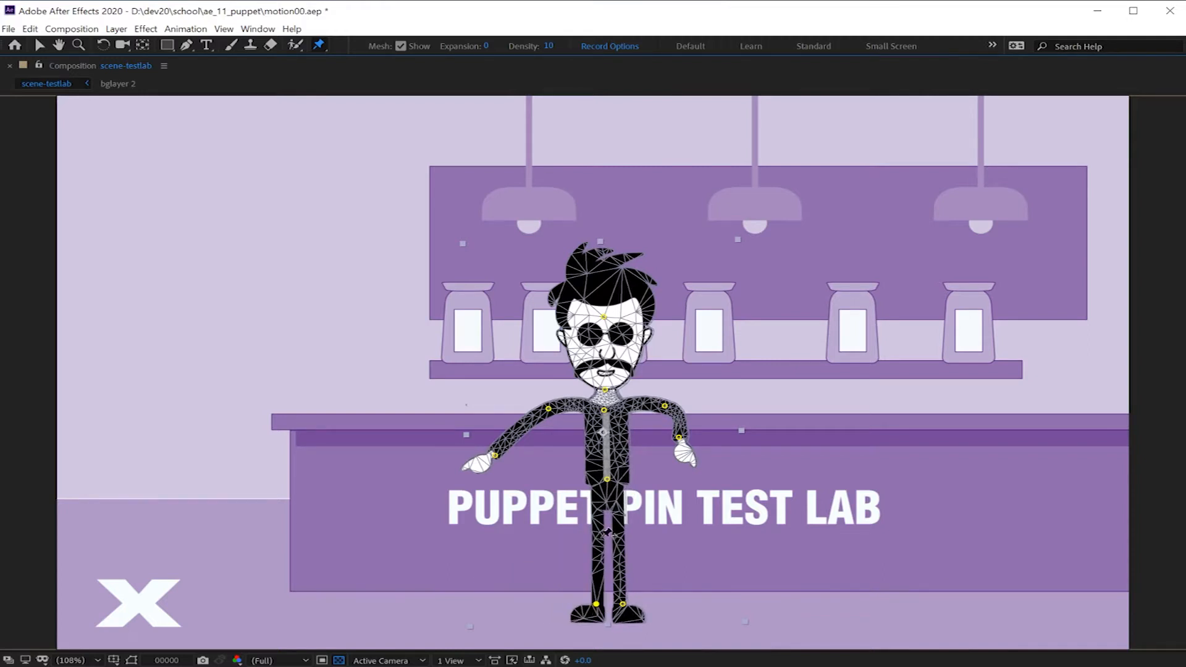
Step: Toggle the puppet mesh display off and on to compare the character with and without it
{"action": "left_click", "coordinate": [400, 46]}
{"action": "left_click", "coordinate": [401, 46]}
{"action": "left_click", "coordinate": [400, 47]}
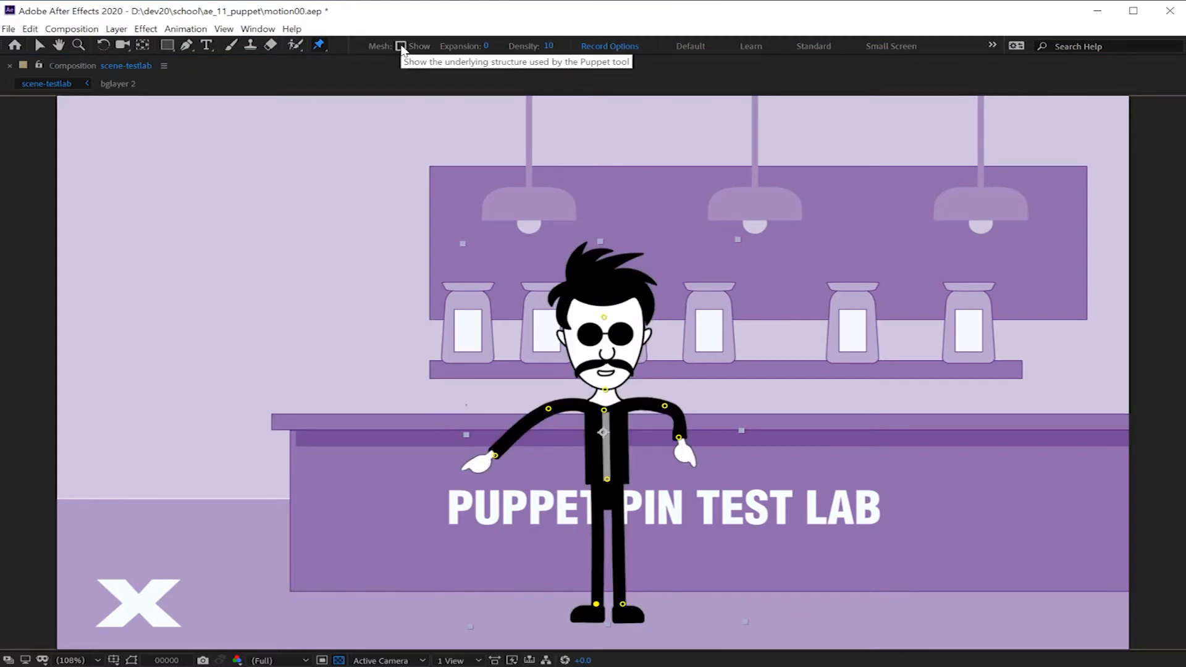
{"action": "left_click", "coordinate": [401, 46]}
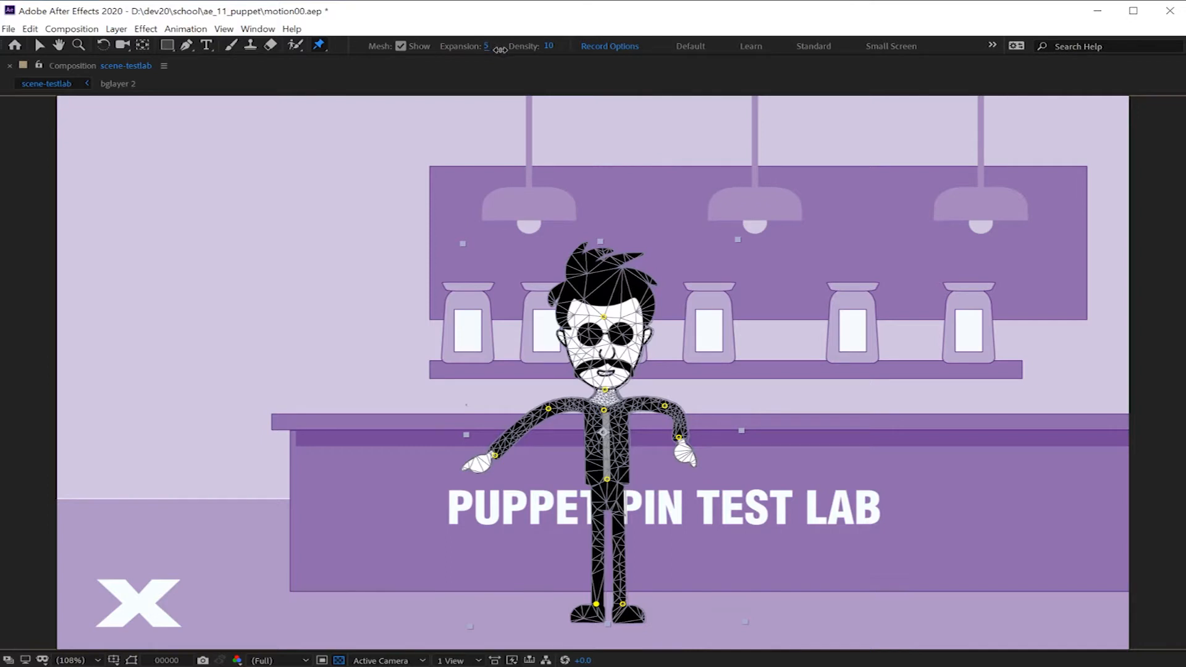
Step: Try a mesh Expansion of 9 and pull one ankle pin far outward to test how the legs deform
{"action": "left_click_drag", "start_coordinate": [504, 50], "coordinate": [513, 50]}
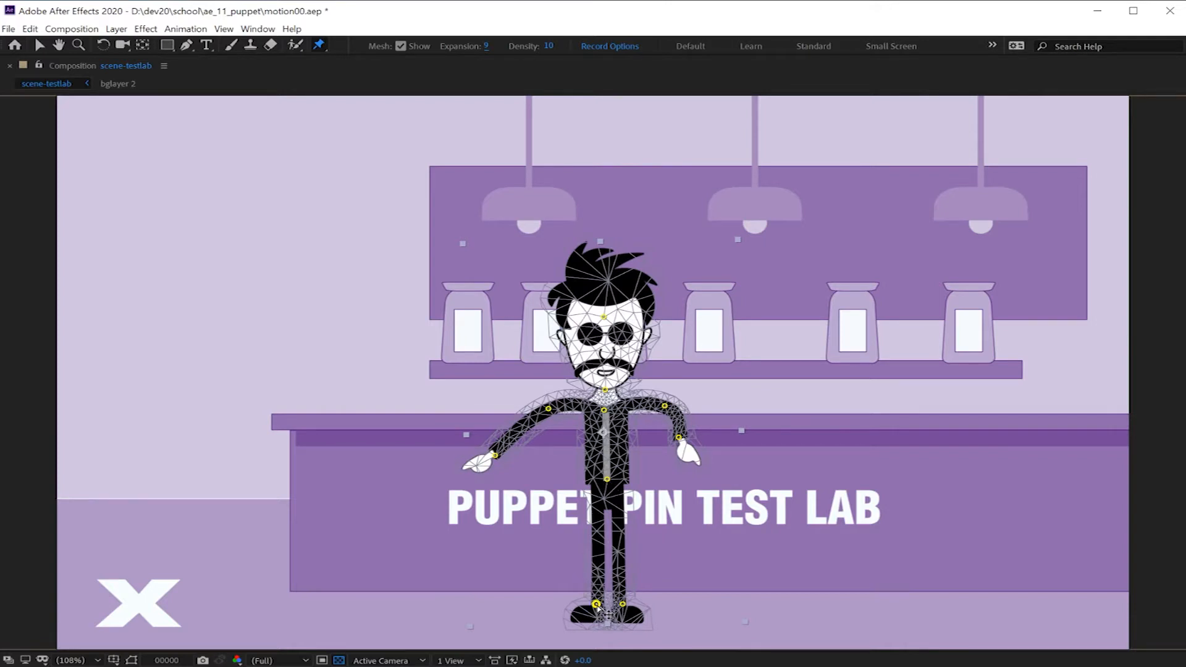
{"action": "left_click_drag", "start_coordinate": [596, 605], "coordinate": [498, 596]}
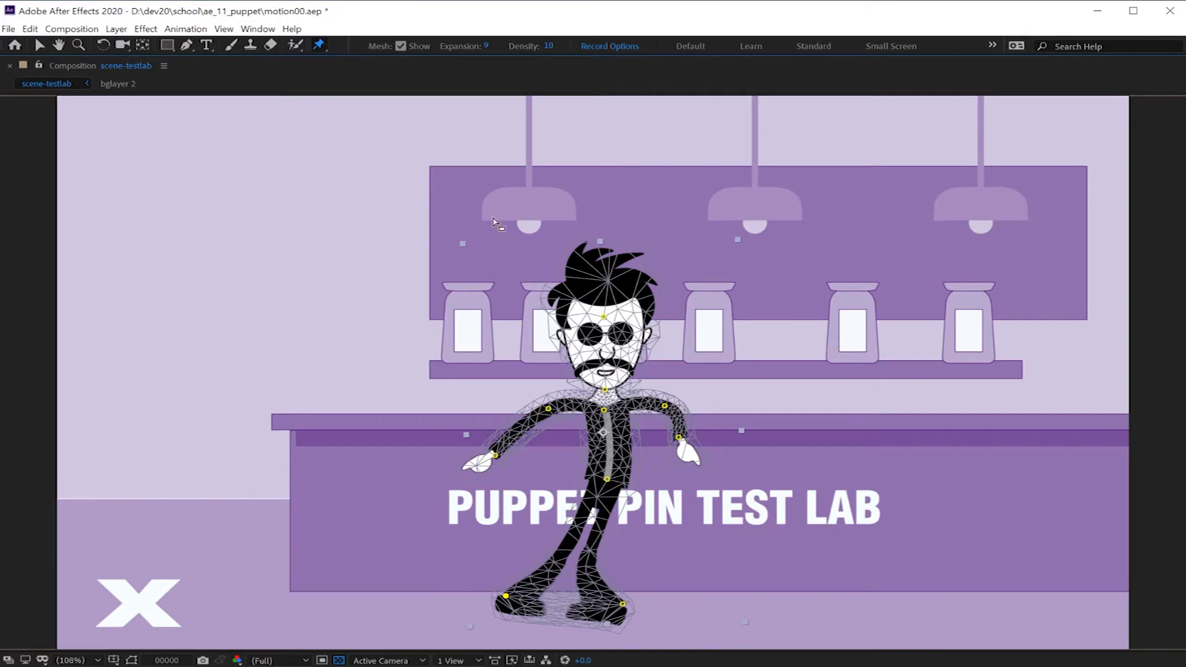
Step: Set the mesh Expansion to 0 and move the displaced ankle pin back beside the other foot
{"action": "left_click", "coordinate": [486, 46]}
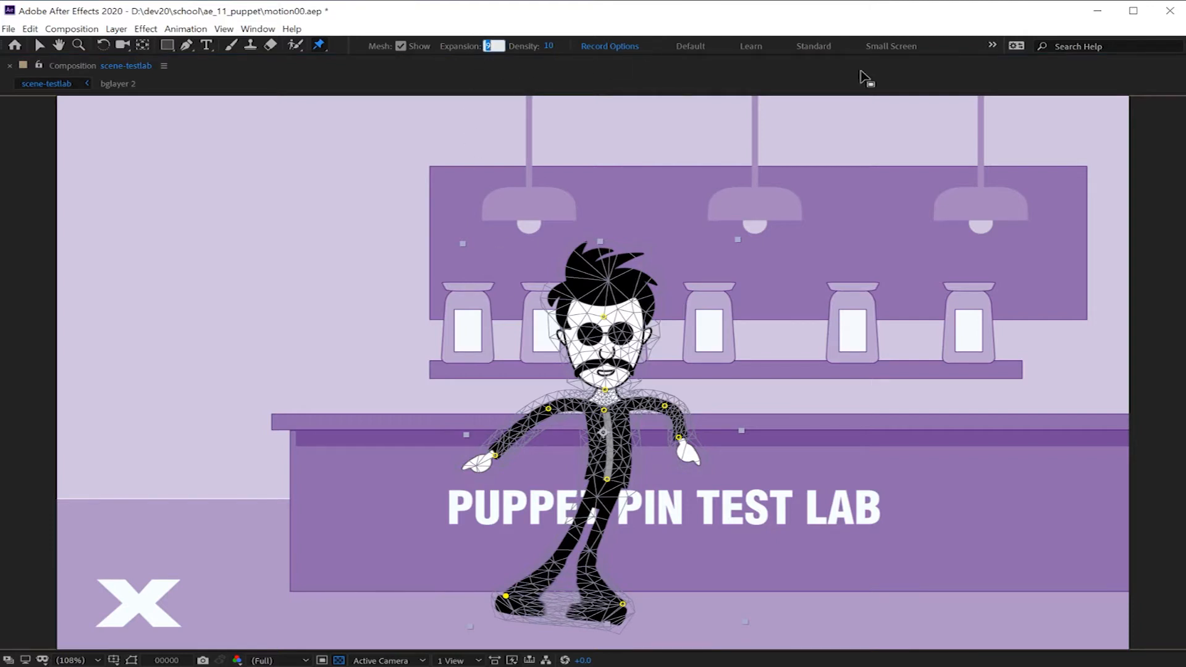
{"action": "type", "text": "0"}
{"action": "key", "text": "Return"}
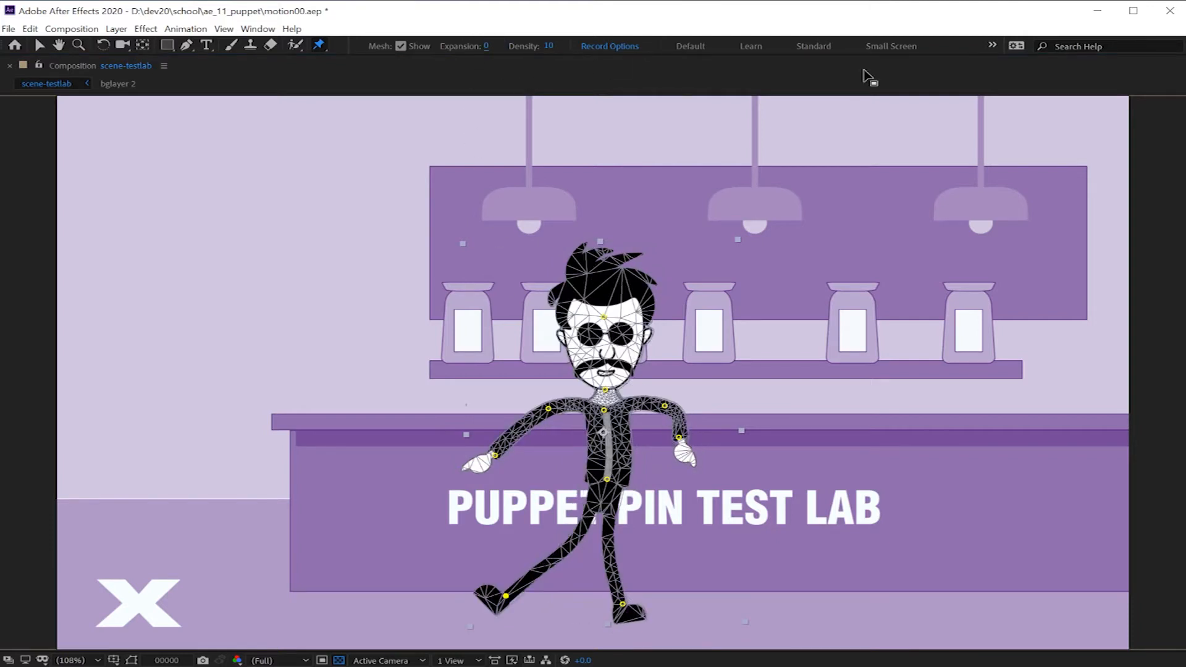
{"action": "left_click", "coordinate": [517, 606]}
{"action": "left_click_drag", "start_coordinate": [517, 607], "coordinate": [596, 610]}
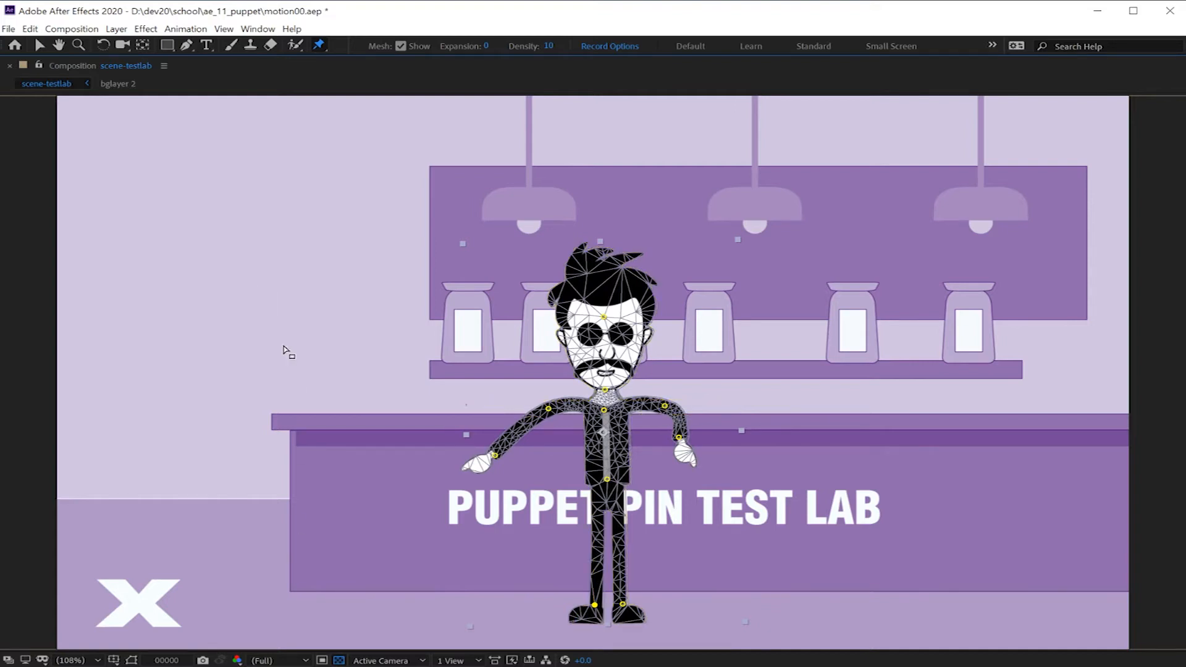
Step: Restore the full workspace layout and turn off the Puppet effect on the ben.png layer
{"action": "key", "text": "grave"}
{"action": "scroll", "coordinate": [110, 524], "scroll_direction": "up", "scroll_amount": 2}
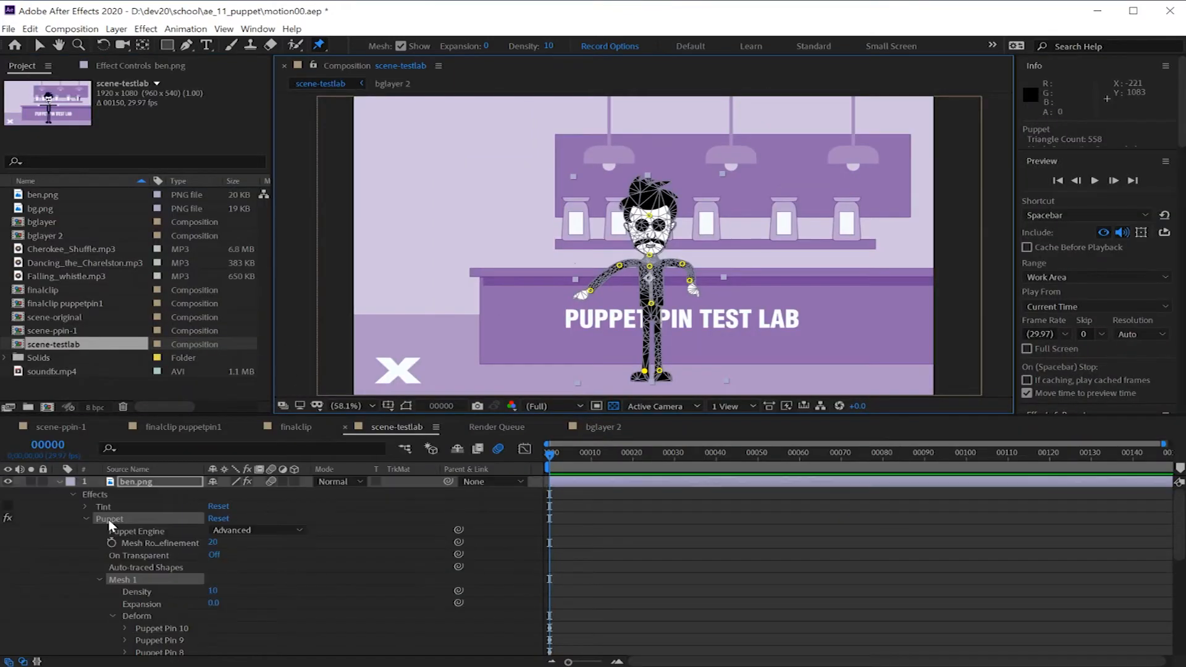
{"action": "left_click", "coordinate": [7, 517]}
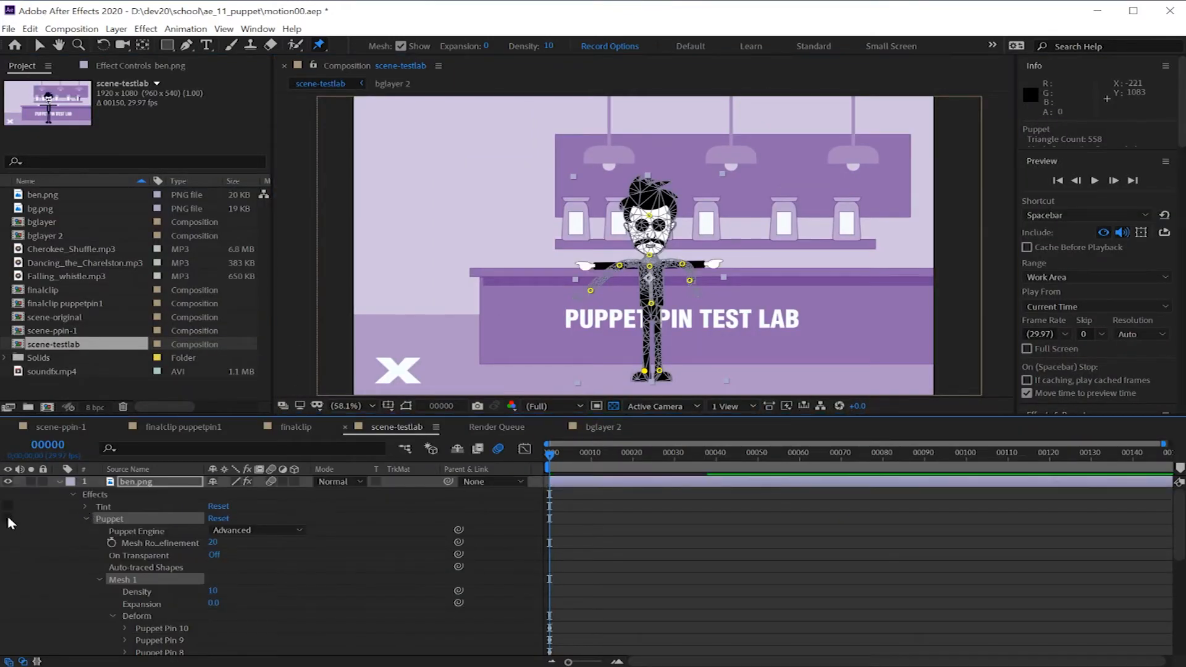
Step: Hide the puppet mesh and inspect the undeformed character in the enlarged composition view
{"action": "left_click", "coordinate": [400, 46]}
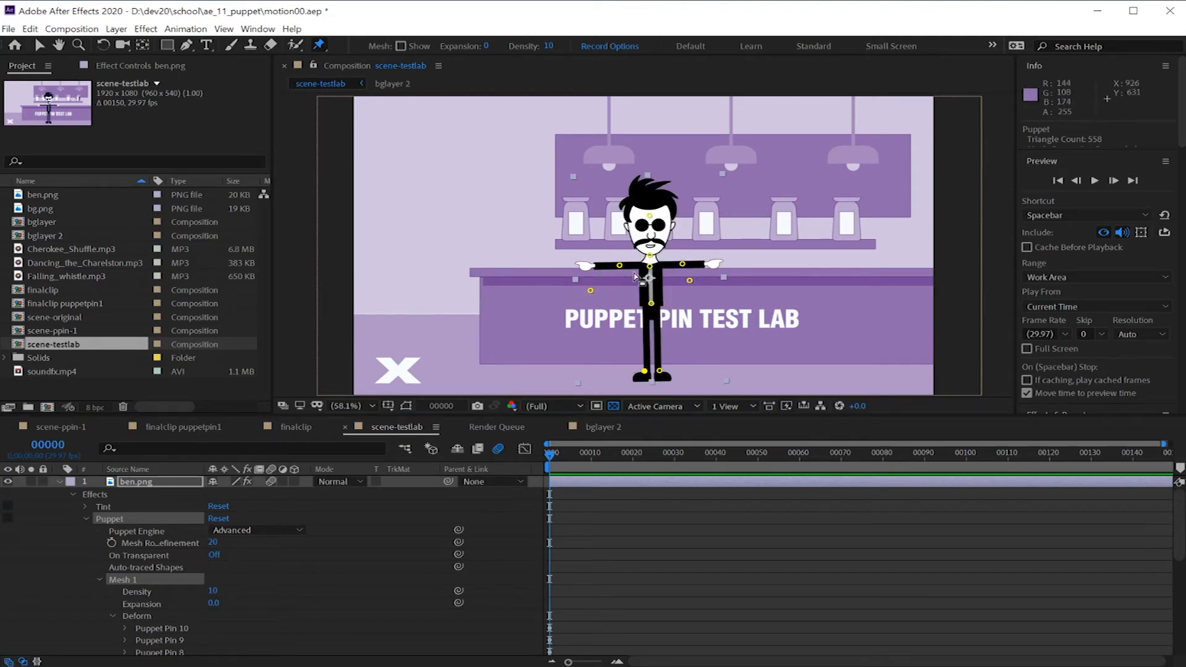
{"action": "key", "text": "grave"}
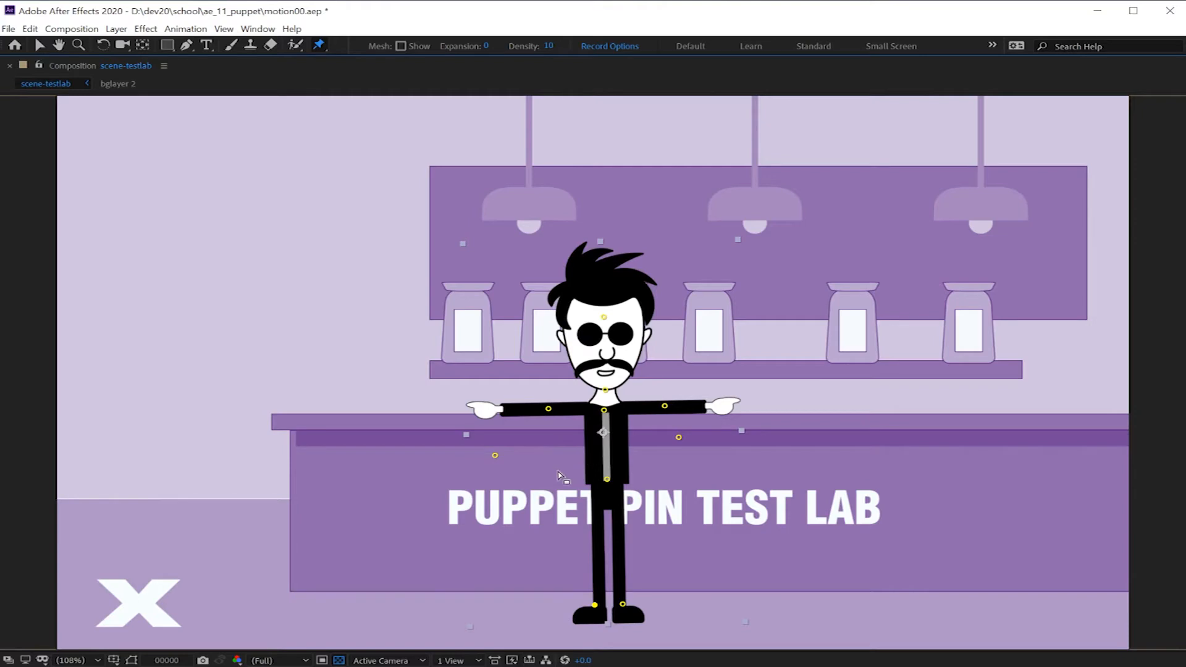
{"action": "key", "text": "grave"}
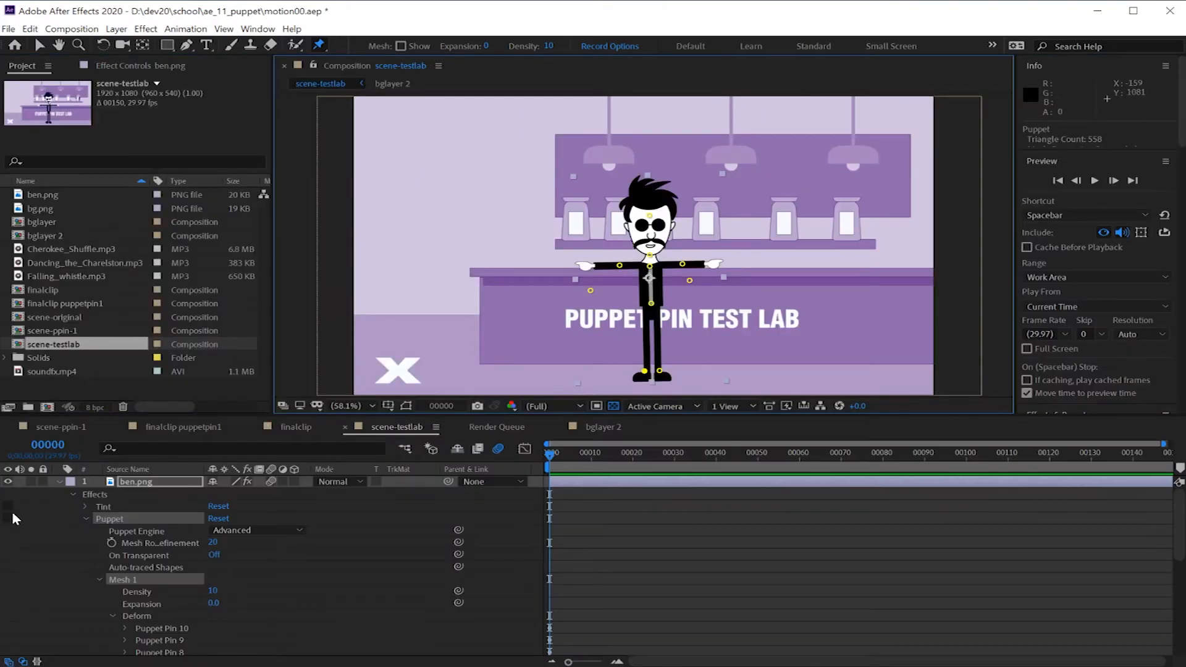
Step: Turn the Puppet effect back on and move the left wrist pin up to raise that hand beside the head
{"action": "key", "text": "grave"}
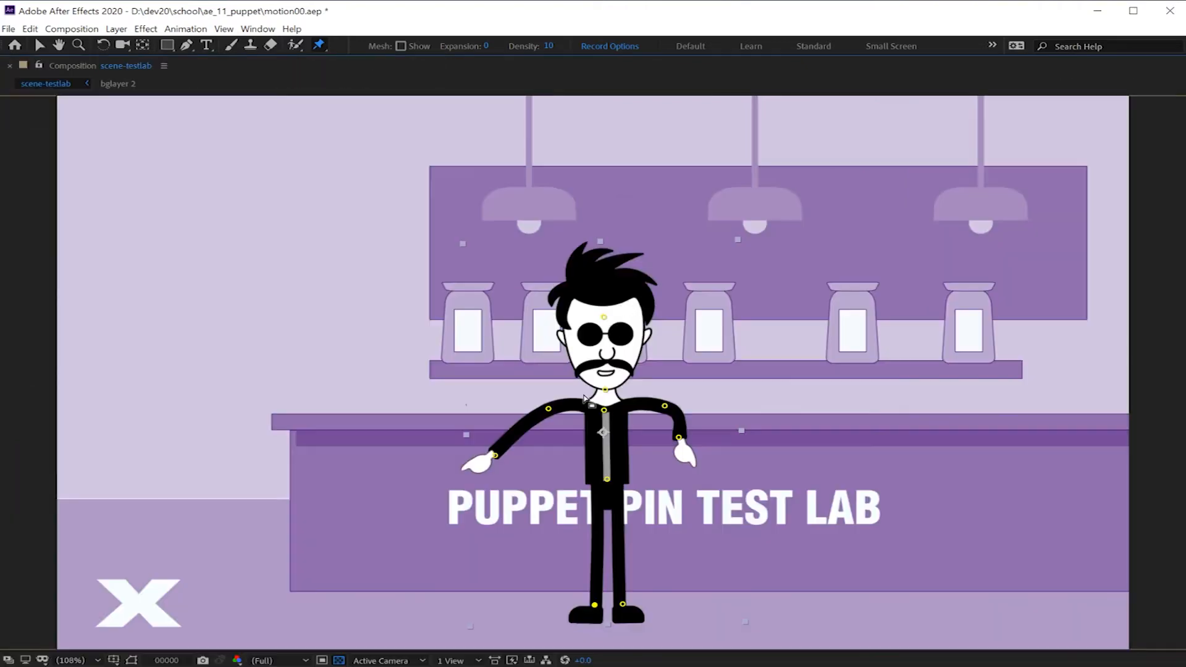
{"action": "left_click_drag", "start_coordinate": [495, 455], "coordinate": [503, 337]}
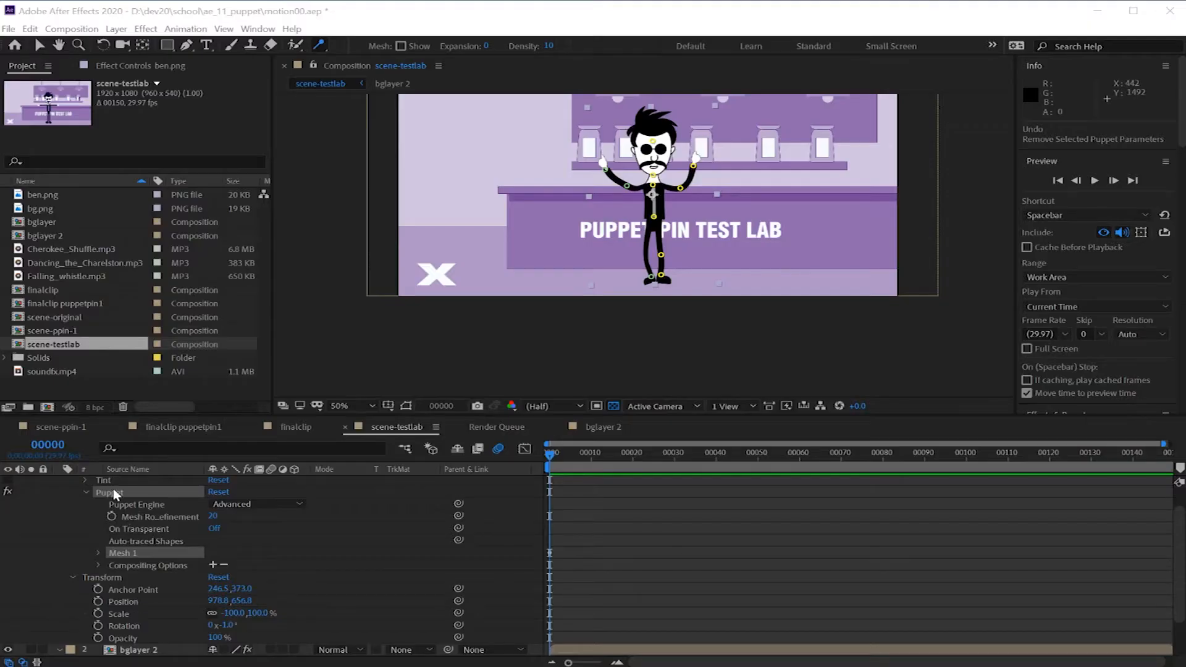
Step: Delete the mesh and the whole Puppet effect from the ben.png layer and collapse its Transform properties
{"action": "left_click", "coordinate": [114, 495]}
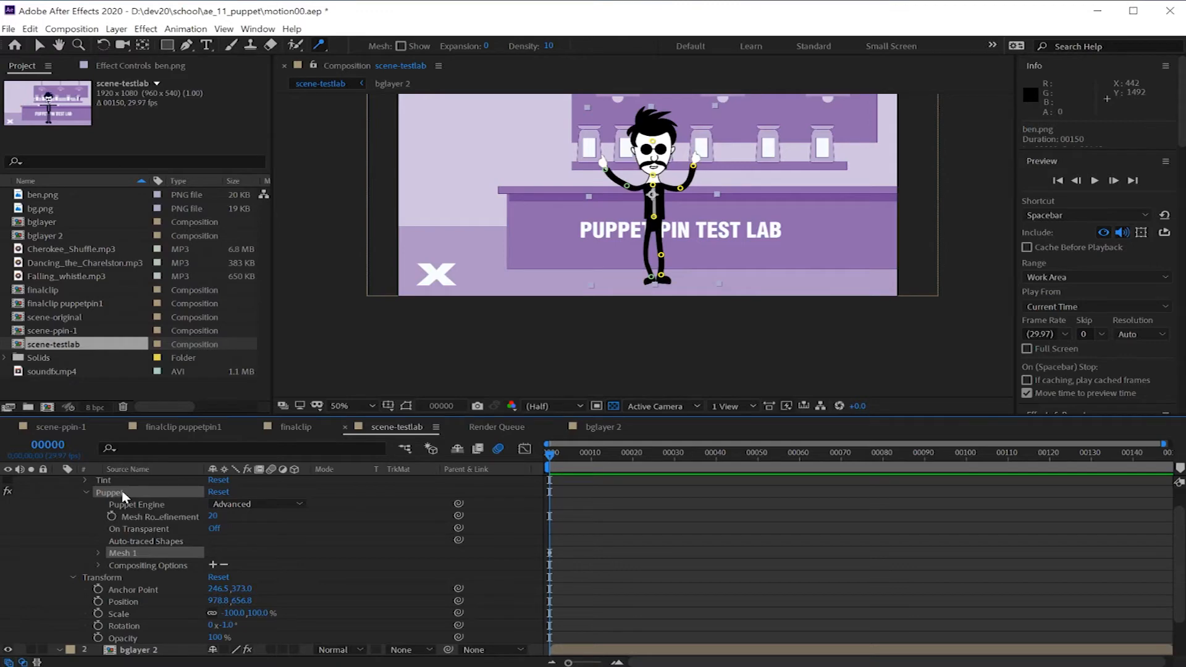
{"action": "key", "text": "Delete"}
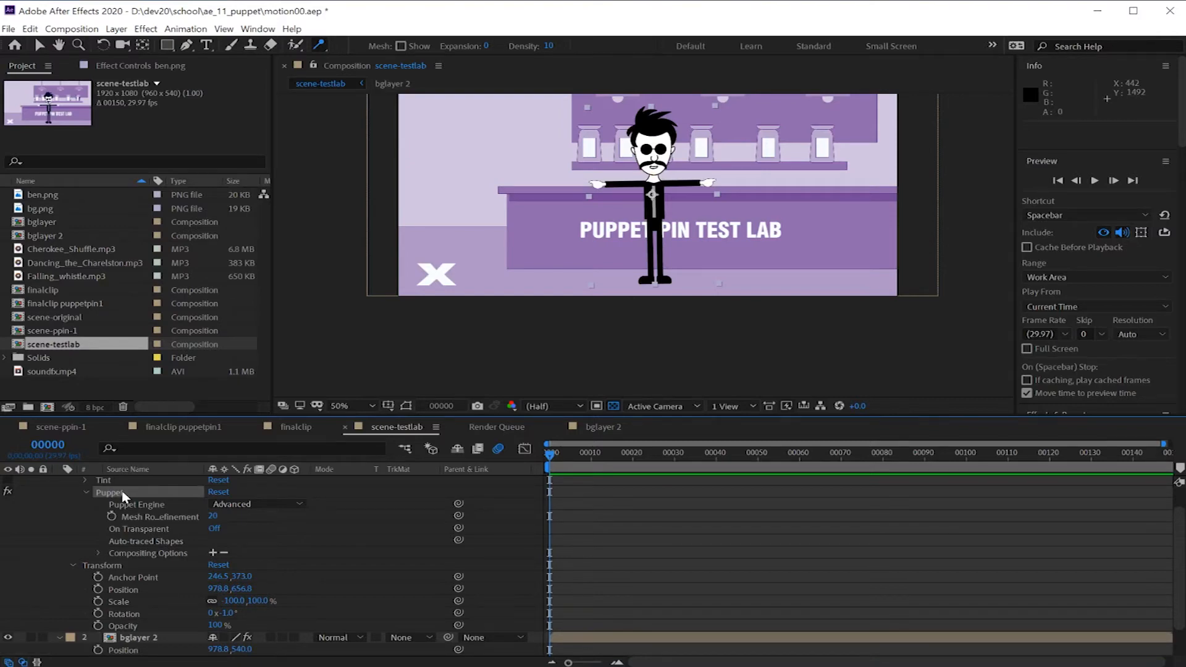
{"action": "key", "text": "Delete"}
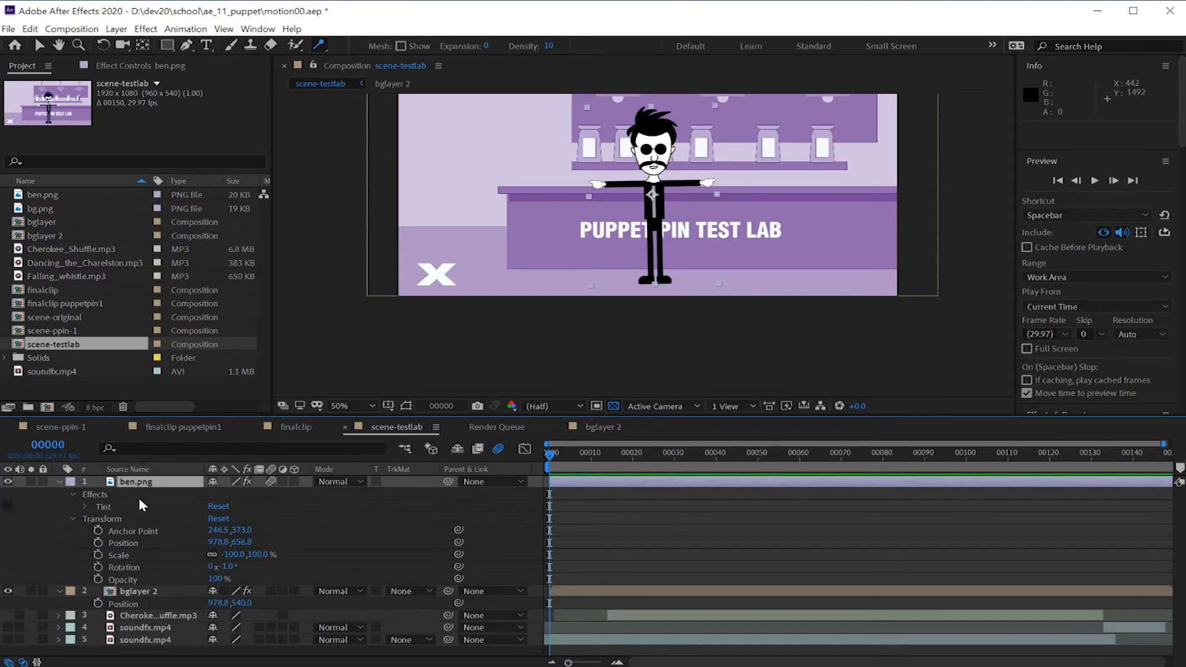
{"action": "left_click", "coordinate": [73, 519]}
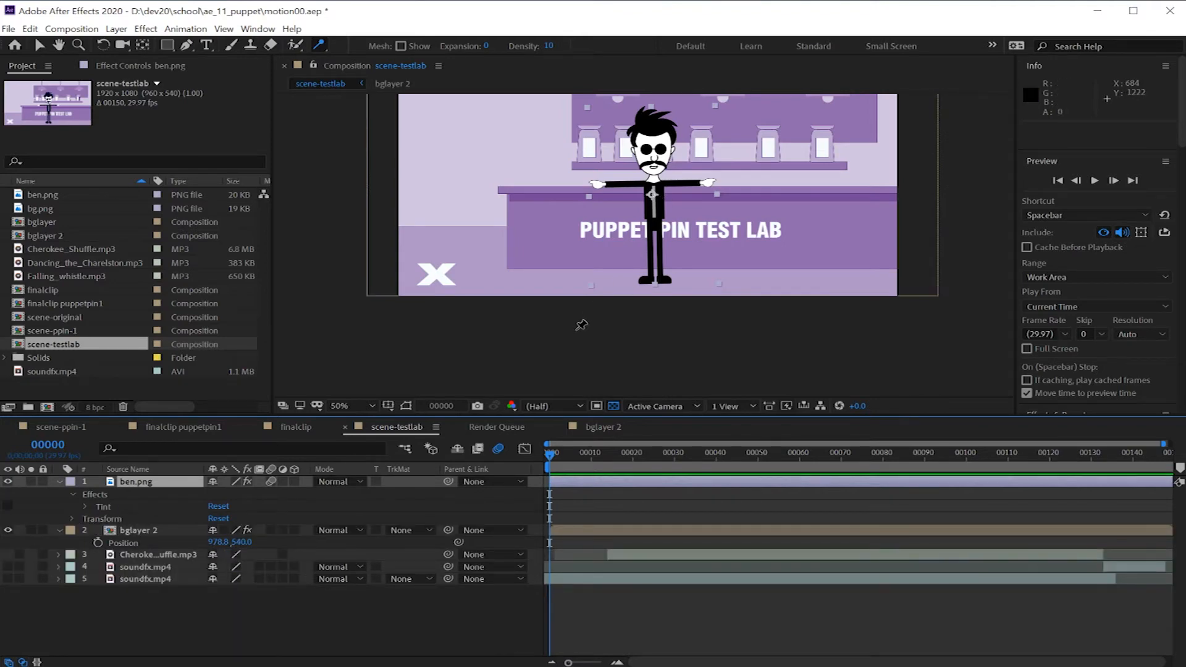
Step: Place puppet position pins on both shoulders, the waist, the tops of both legs and the neck of the character
{"action": "key", "text": "grave"}
{"action": "scroll", "coordinate": [582, 325], "scroll_direction": "up", "scroll_amount": 1}
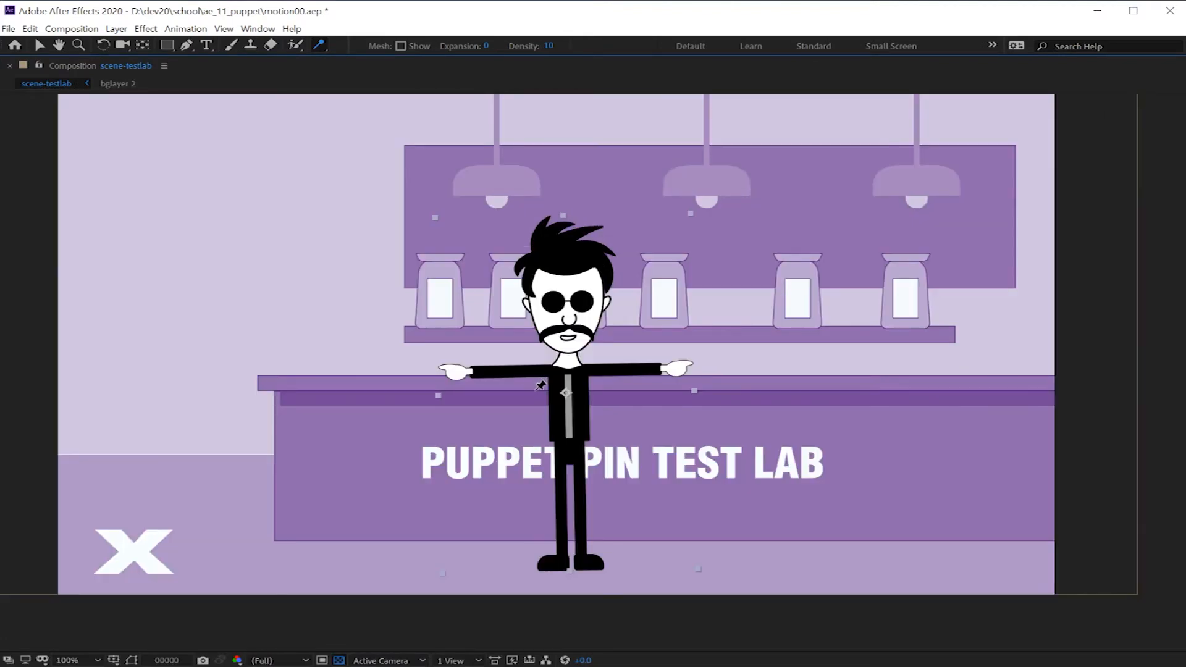
{"action": "left_click", "coordinate": [318, 45]}
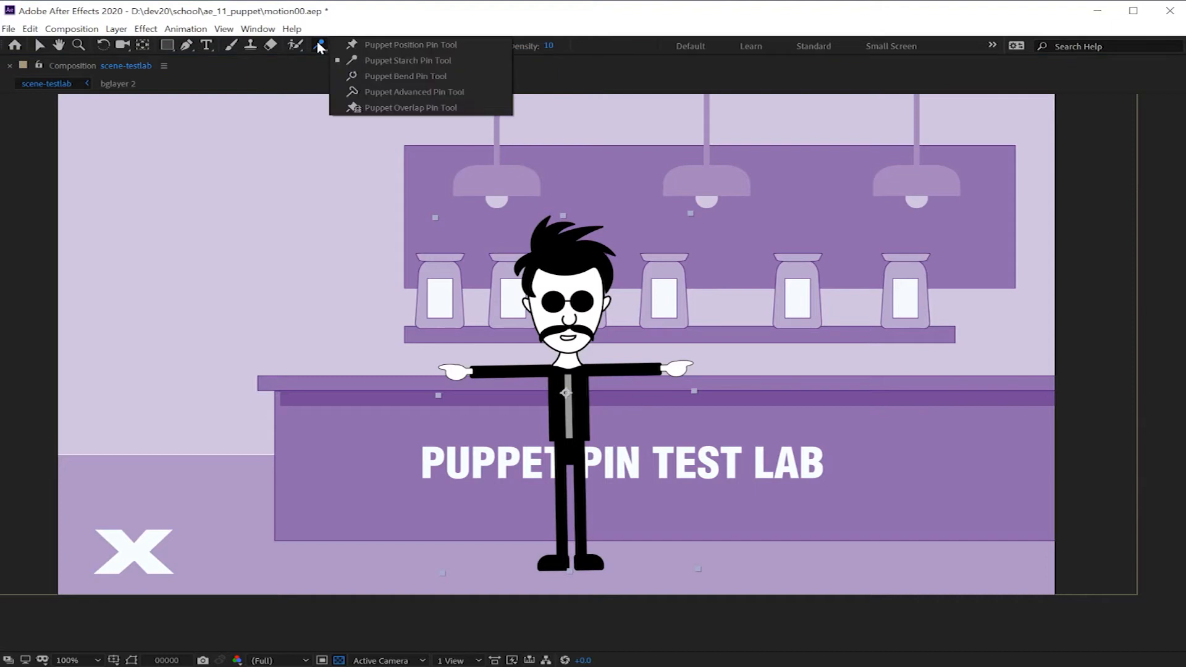
{"action": "left_click", "coordinate": [378, 48]}
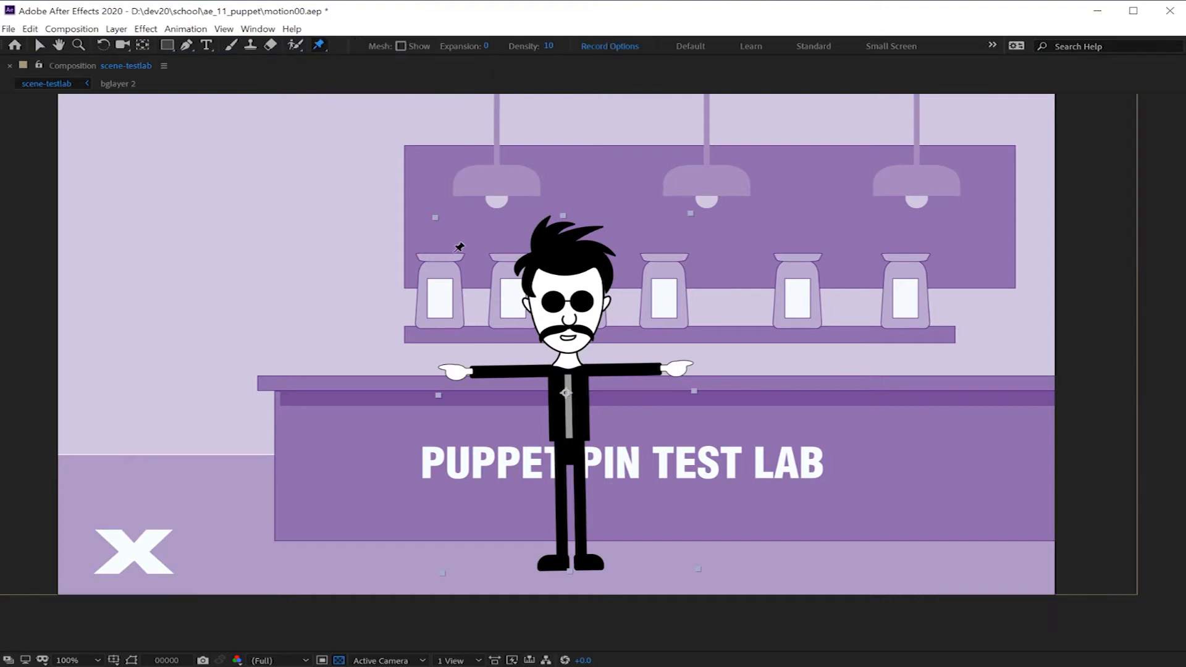
{"action": "left_click", "coordinate": [547, 370]}
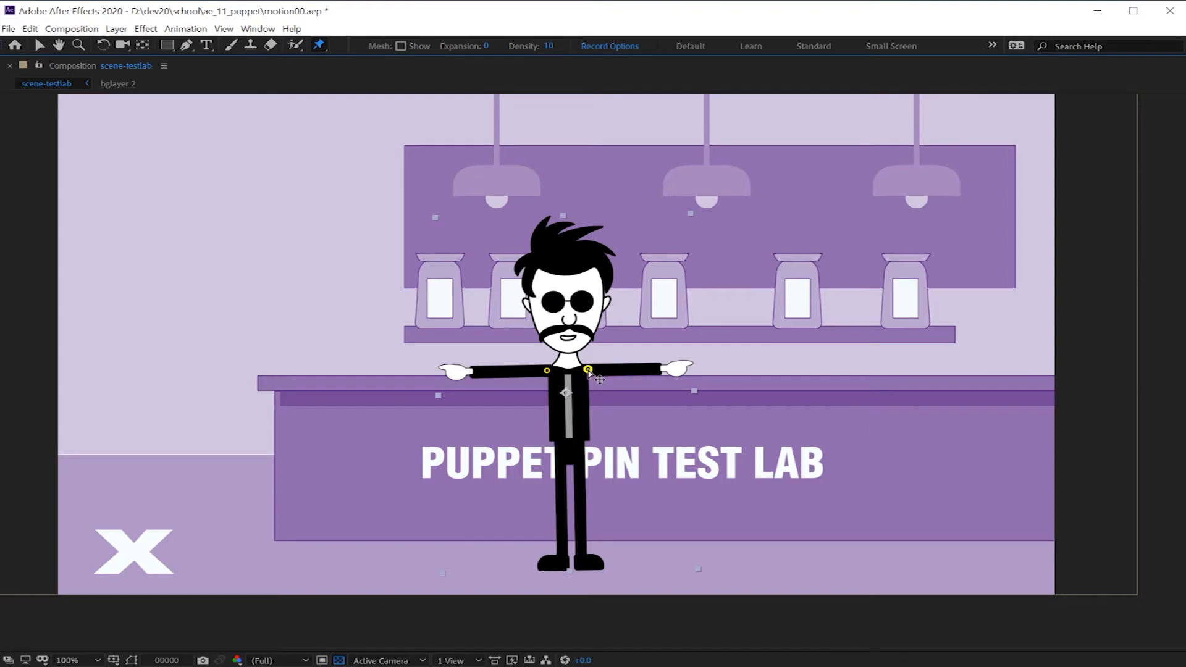
{"action": "left_click", "coordinate": [581, 463]}
{"action": "left_click", "coordinate": [561, 465]}
{"action": "left_click_drag", "start_coordinate": [558, 468], "coordinate": [560, 466]}
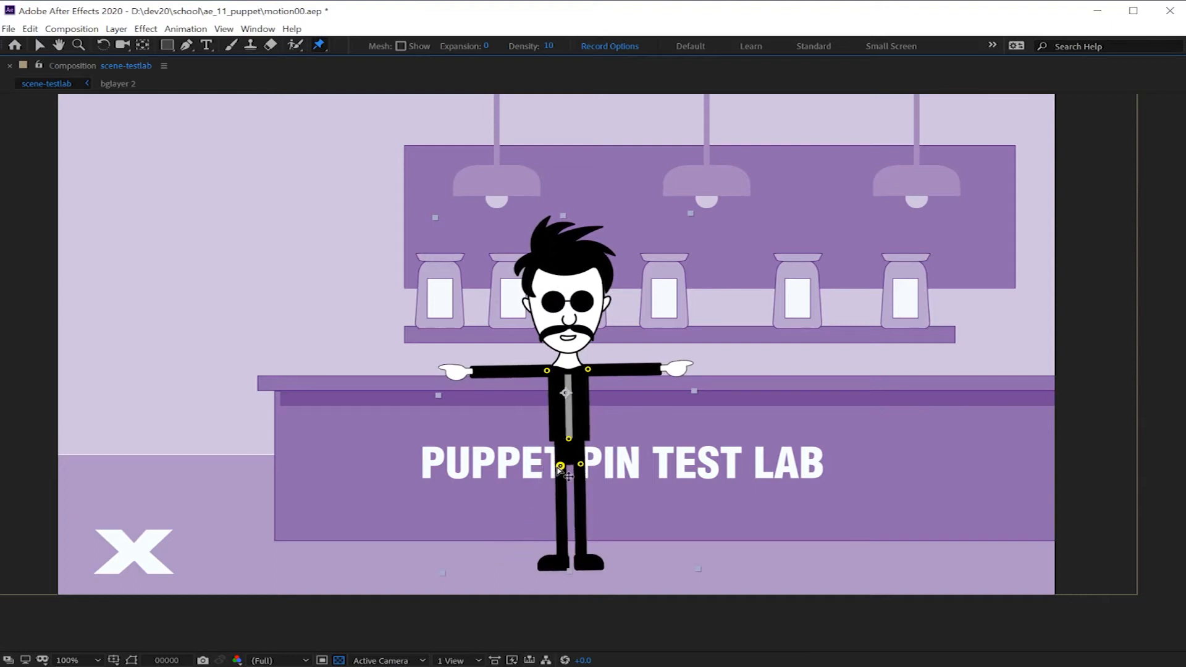
{"action": "left_click", "coordinate": [567, 358]}
Step: Add puppet starch pins at both elbows, wrists, knees and ankles
{"action": "left_click", "coordinate": [320, 47]}
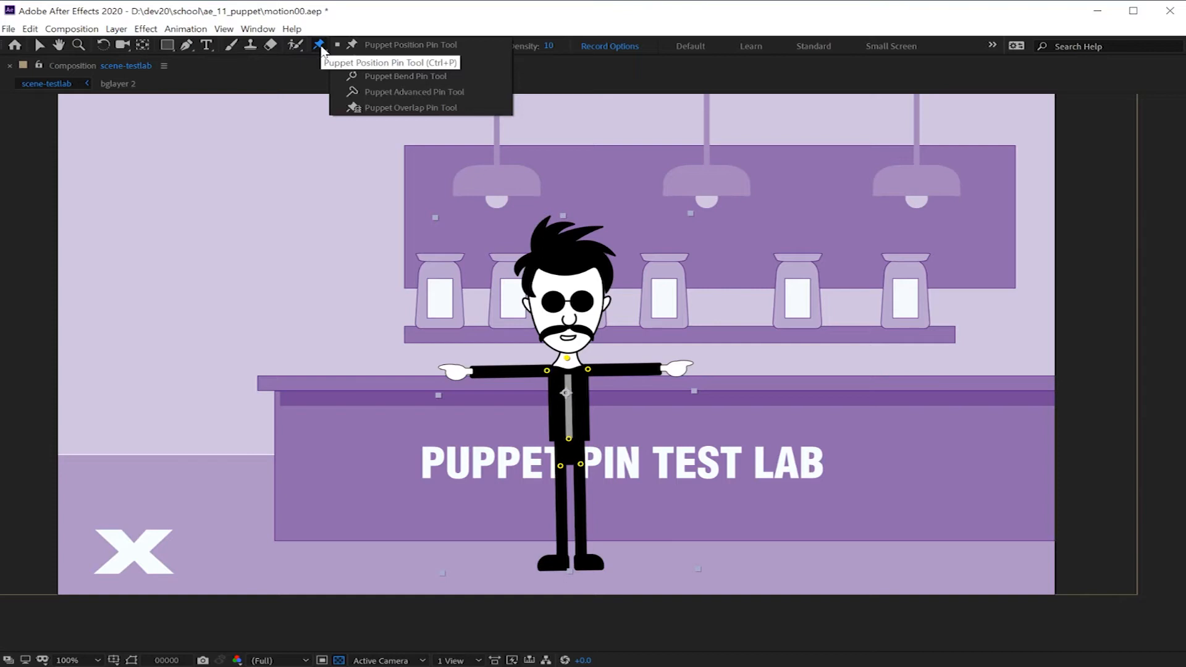
{"action": "left_click", "coordinate": [423, 65]}
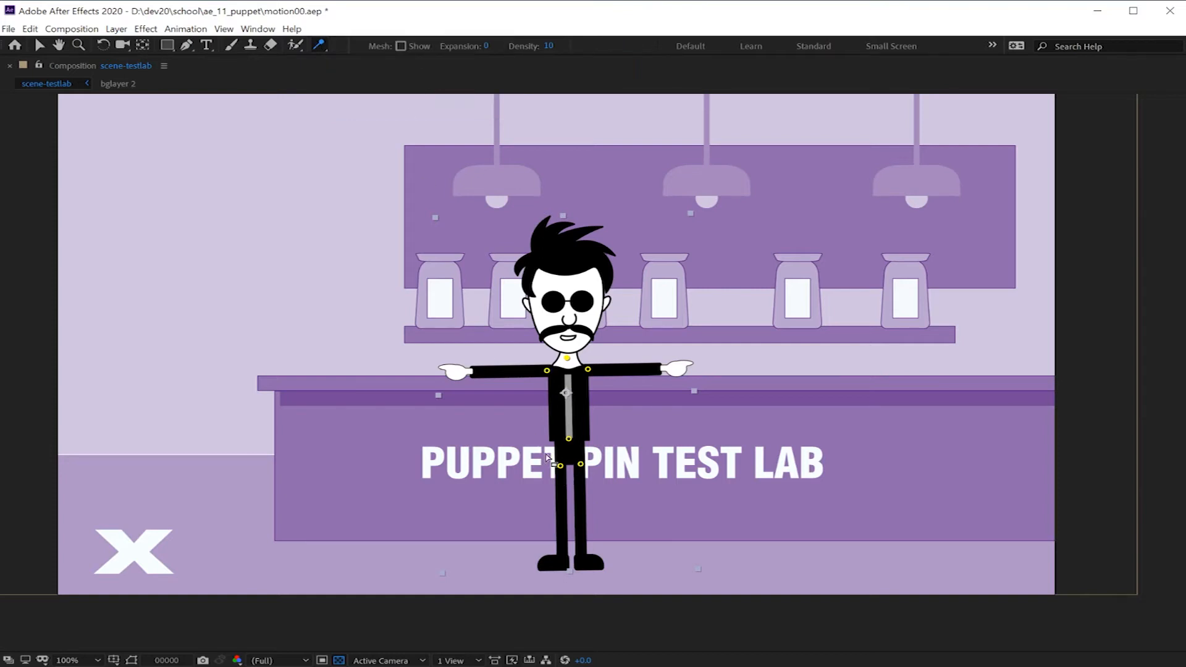
{"action": "left_click", "coordinate": [514, 370]}
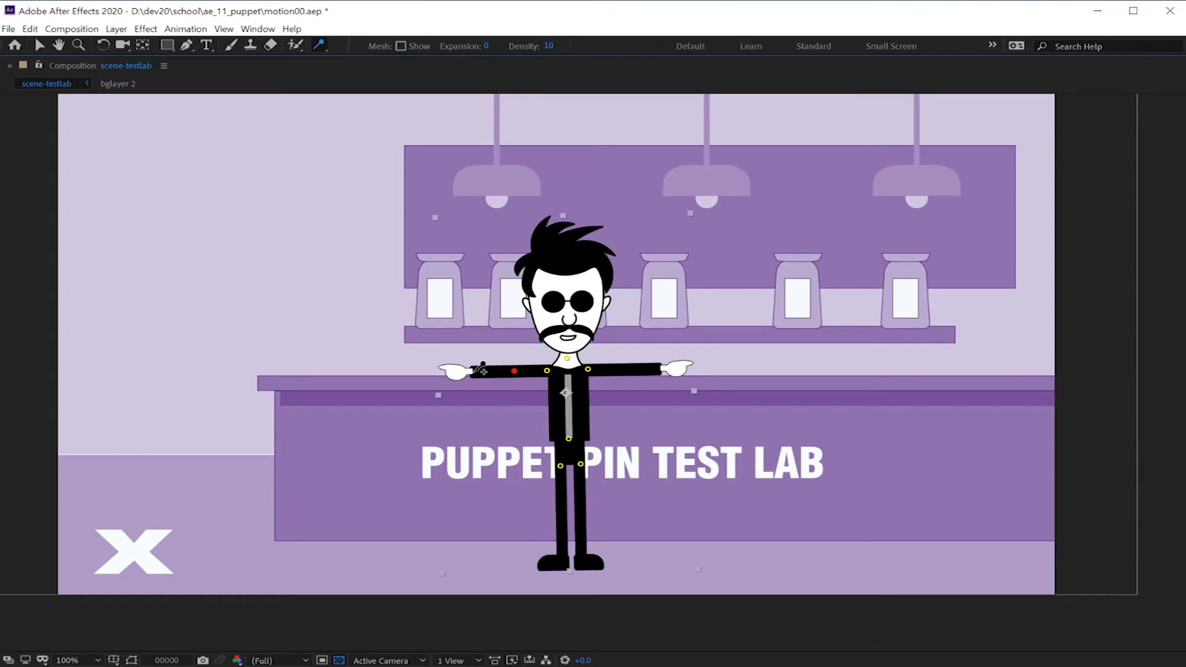
{"action": "left_click", "coordinate": [474, 371]}
{"action": "left_click", "coordinate": [616, 369]}
{"action": "left_click", "coordinate": [659, 369]}
{"action": "left_click", "coordinate": [562, 505]}
{"action": "left_click", "coordinate": [560, 554]}
{"action": "left_click", "coordinate": [580, 505]}
{"action": "left_click", "coordinate": [584, 553]}
Step: Try shifting the left hip and left shoulder pins to test how the starched limbs deform
{"action": "mouse_move", "coordinate": [560, 465]}
{"action": "left_mouse_down"}
{"action": "mouse_move", "coordinate": [535, 464]}
{"action": "mouse_move", "coordinate": [573, 474]}
{"action": "mouse_move", "coordinate": [525, 475]}
{"action": "mouse_move", "coordinate": [548, 474]}
{"action": "left_mouse_up"}
{"action": "mouse_move", "coordinate": [546, 370]}
{"action": "left_mouse_down"}
{"action": "mouse_move", "coordinate": [546, 354]}
{"action": "mouse_move", "coordinate": [543, 383]}
{"action": "left_mouse_up"}
Step: Add a position pin at the upper chest between the shoulders and test the arm by nudging the left shoulder pin
{"action": "left_click", "coordinate": [320, 46]}
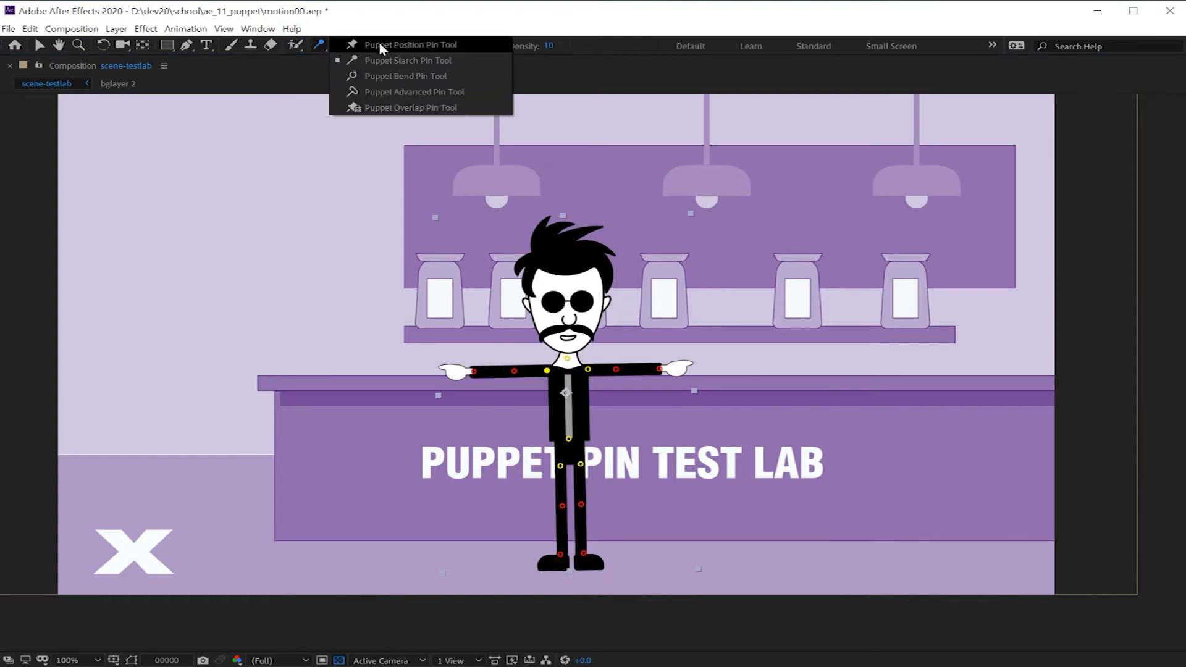
{"action": "left_click", "coordinate": [379, 44]}
{"action": "left_click", "coordinate": [567, 373]}
{"action": "left_click_drag", "start_coordinate": [546, 371], "coordinate": [589, 379]}
{"action": "left_click", "coordinate": [567, 374]}
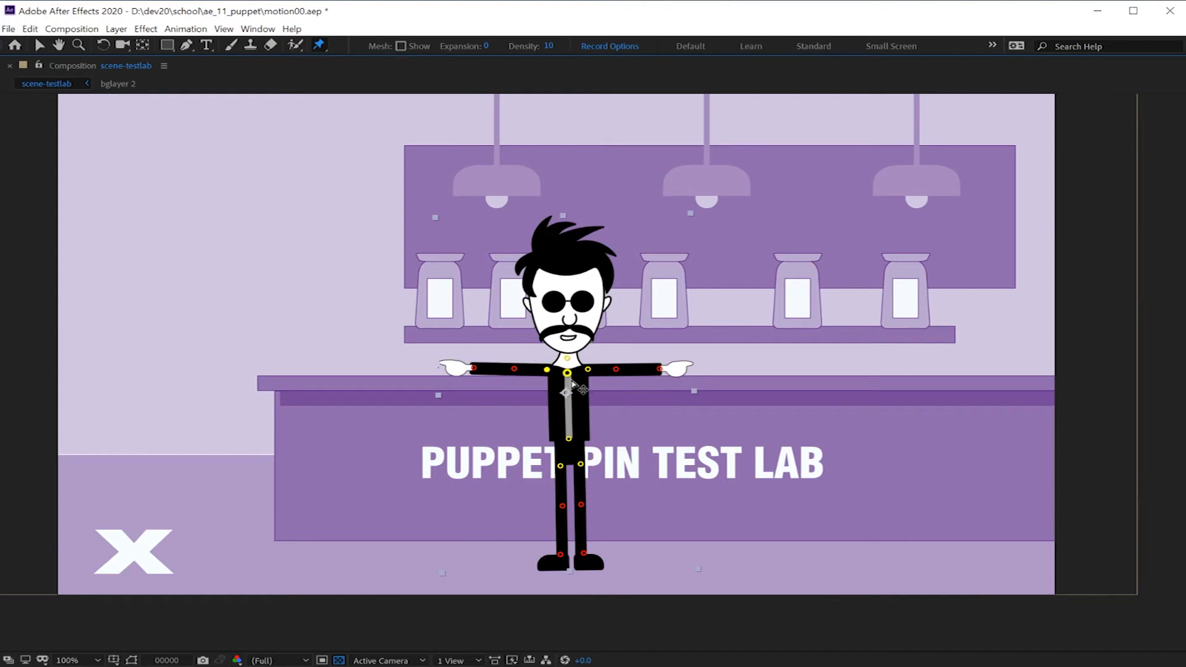
{"action": "left_click_drag", "start_coordinate": [514, 369], "coordinate": [514, 371]}
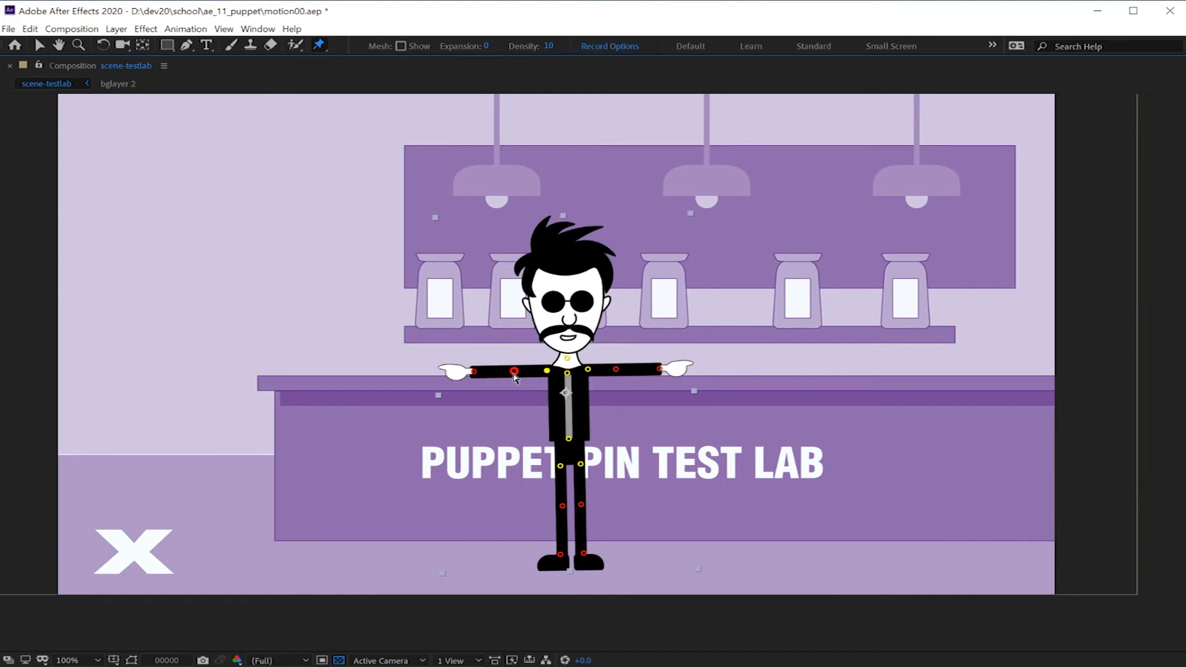
{"action": "mouse_move", "coordinate": [547, 370]}
{"action": "left_mouse_down"}
{"action": "mouse_move", "coordinate": [540, 349]}
{"action": "mouse_move", "coordinate": [536, 378]}
{"action": "mouse_move", "coordinate": [545, 374]}
{"action": "left_mouse_up"}
Step: Place a puppet advanced pin on the left forearm, rotate it to bend the arm upward and turn it back to nearly straight
{"action": "left_click", "coordinate": [320, 47]}
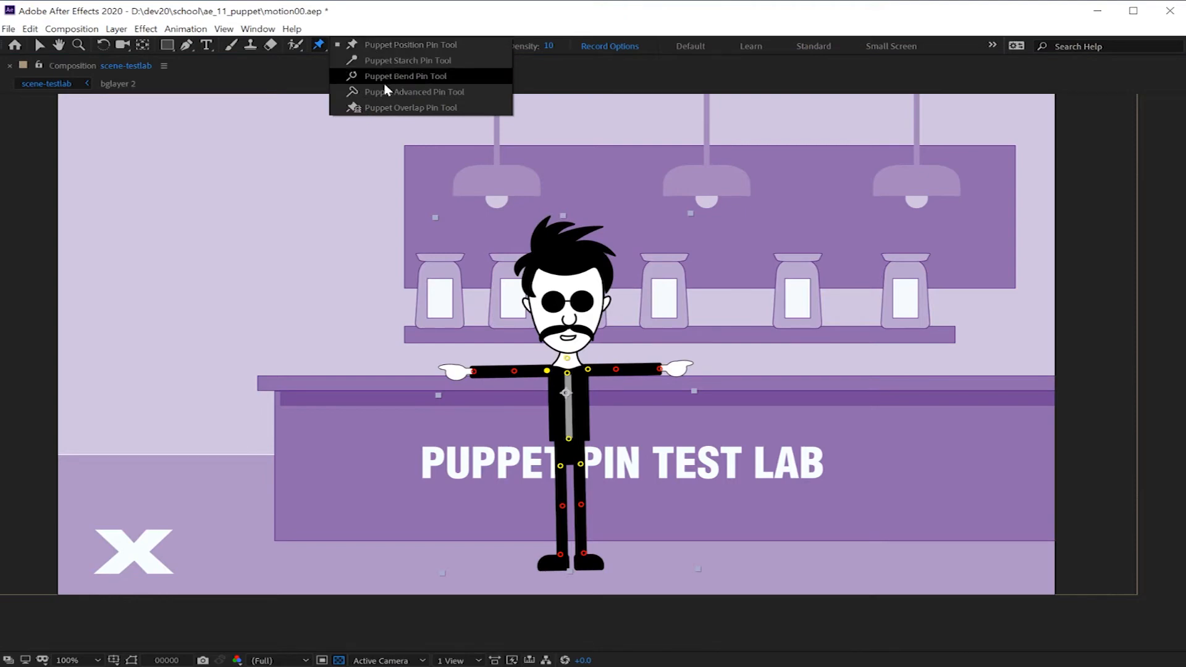
{"action": "left_click", "coordinate": [434, 94]}
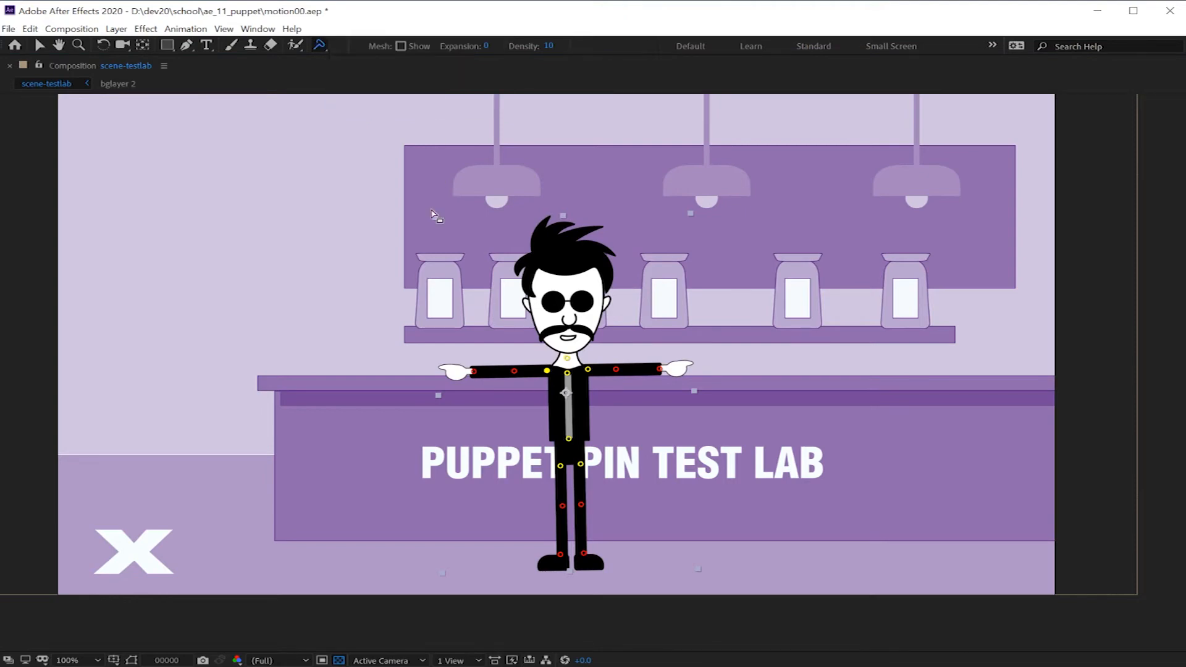
{"action": "left_click", "coordinate": [497, 370]}
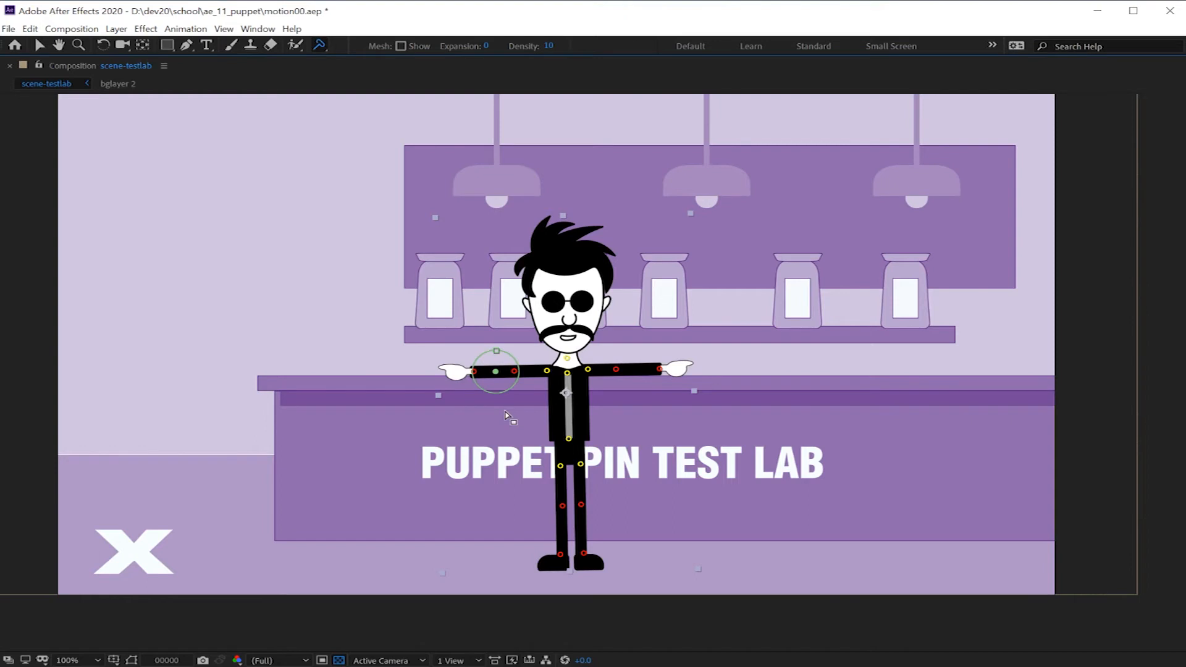
{"action": "mouse_move", "coordinate": [510, 389]}
{"action": "left_mouse_down"}
{"action": "mouse_move", "coordinate": [539, 371]}
{"action": "mouse_move", "coordinate": [508, 388]}
{"action": "left_mouse_up"}
{"action": "left_click_drag", "start_coordinate": [512, 353], "coordinate": [461, 336]}
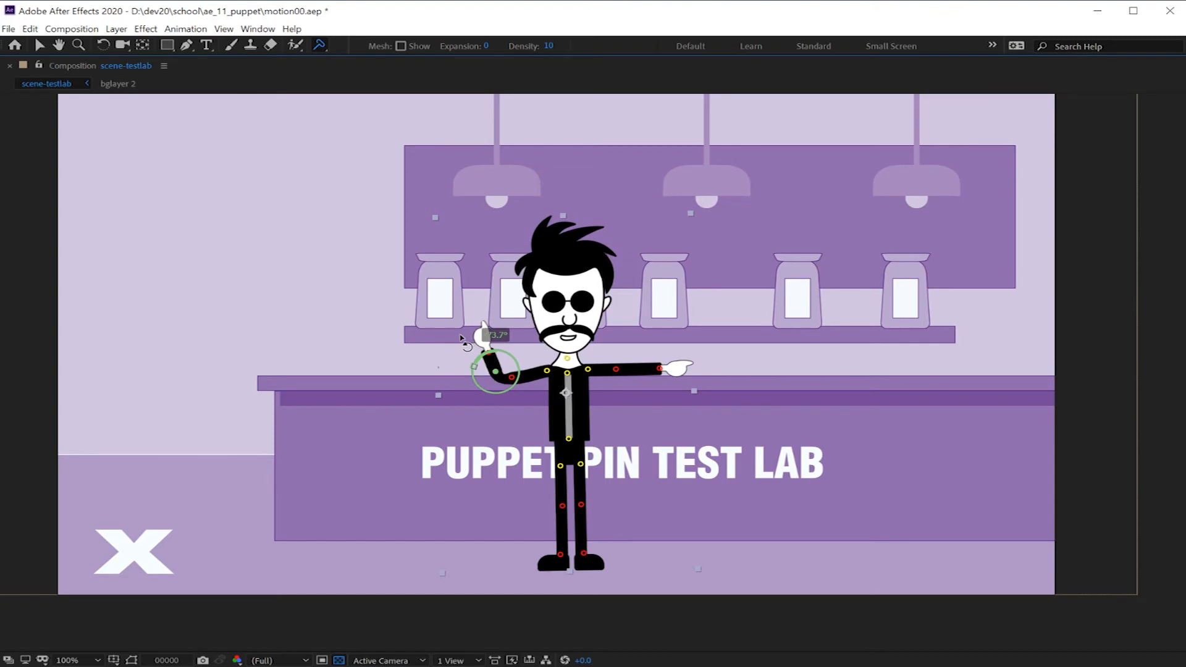
{"action": "left_click_drag", "start_coordinate": [460, 337], "coordinate": [460, 372]}
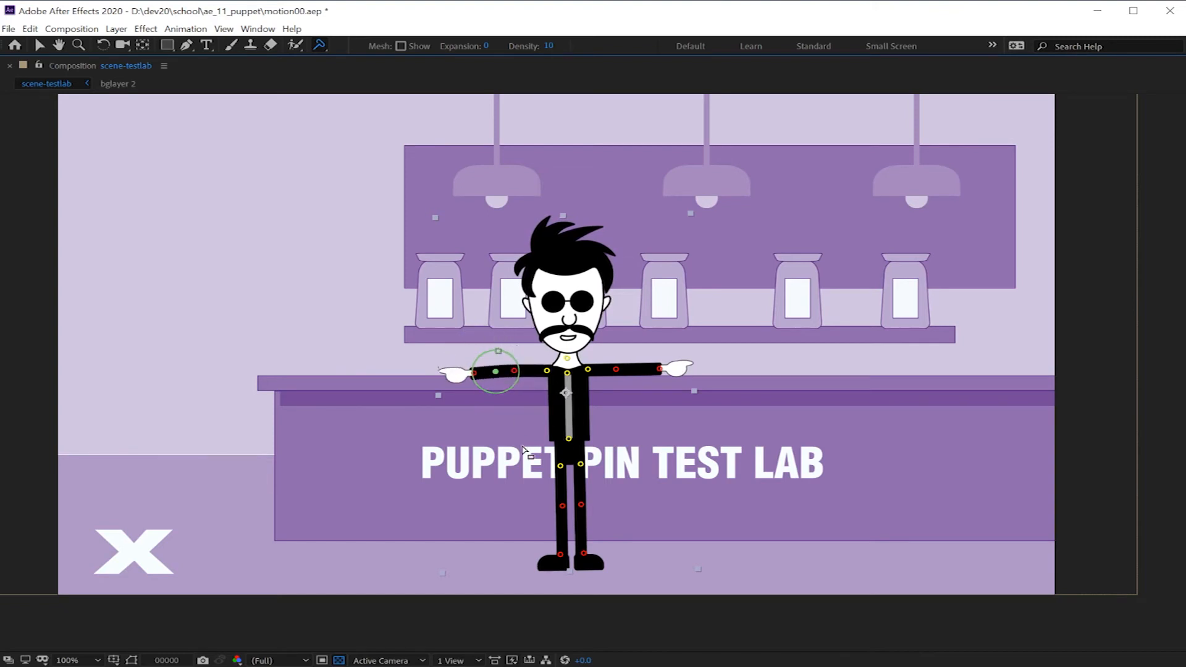
Step: Add advanced pins in the middle of both shins and test rotating the lower legs with them
{"action": "left_click", "coordinate": [563, 505]}
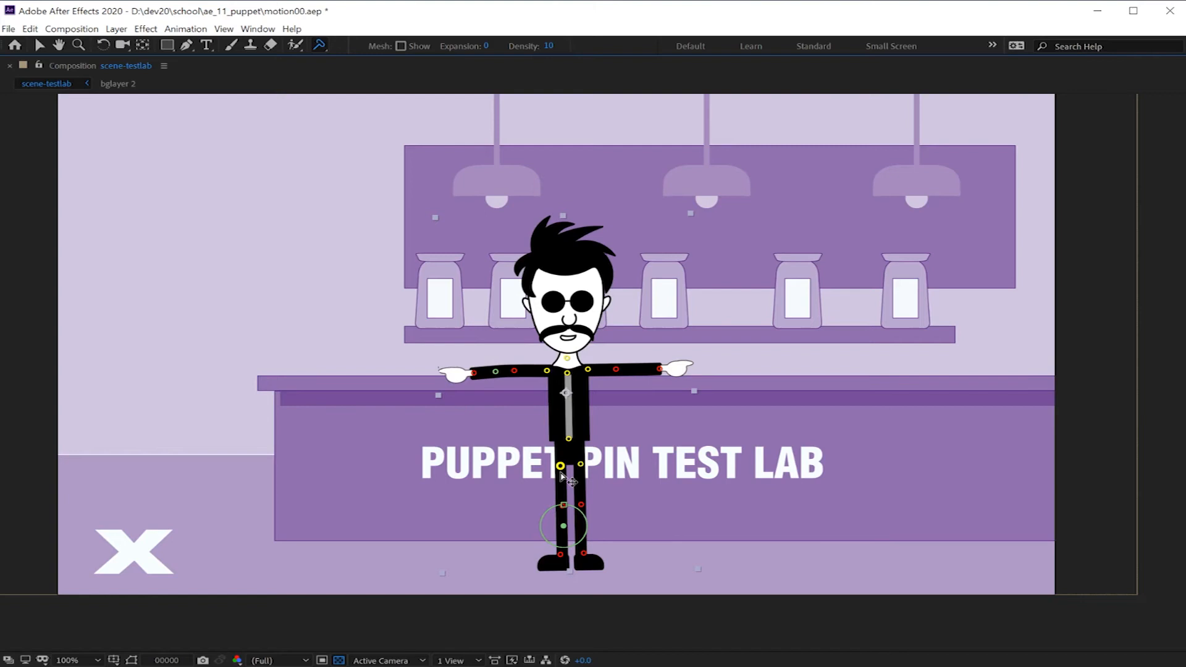
{"action": "left_click", "coordinate": [560, 466]}
{"action": "left_click", "coordinate": [582, 526]}
{"action": "left_click_drag", "start_coordinate": [613, 539], "coordinate": [571, 530]}
{"action": "left_click", "coordinate": [564, 527]}
{"action": "left_click_drag", "start_coordinate": [587, 551], "coordinate": [584, 542]}
Step: Shift the left forearm's advanced pin slightly toward the elbow and scale it up to thicken the forearm
{"action": "left_click", "coordinate": [495, 372]}
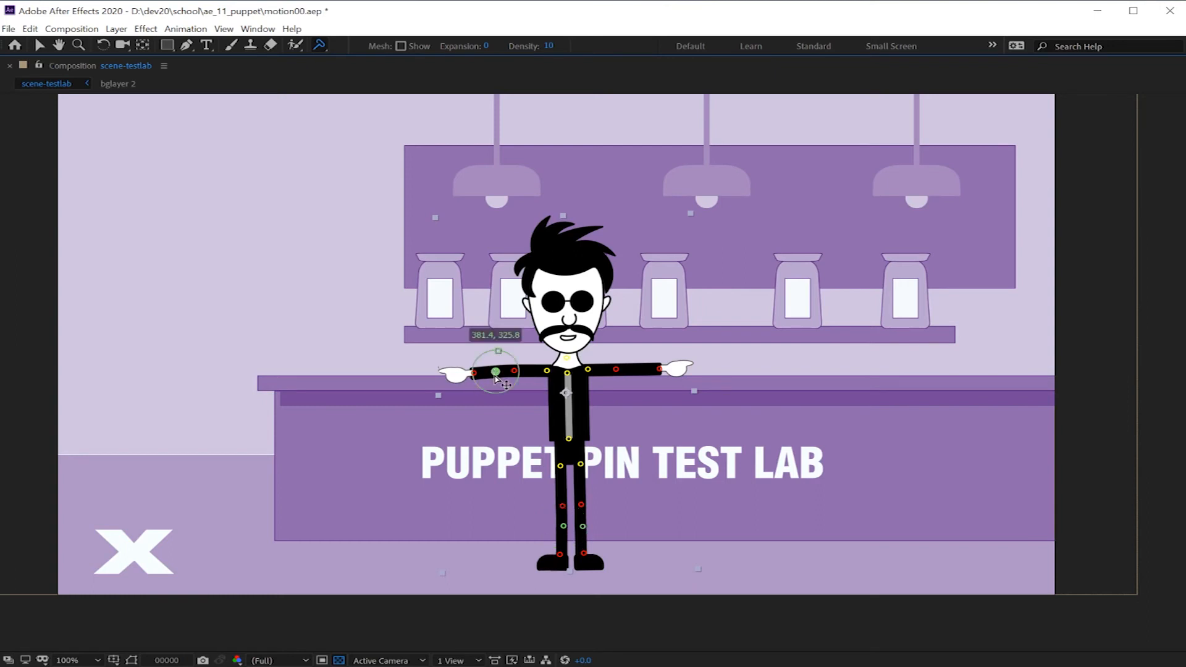
{"action": "mouse_move", "coordinate": [496, 372]}
{"action": "left_mouse_down"}
{"action": "mouse_move", "coordinate": [495, 346]}
{"action": "mouse_move", "coordinate": [498, 392]}
{"action": "mouse_move", "coordinate": [502, 372]}
{"action": "left_mouse_up"}
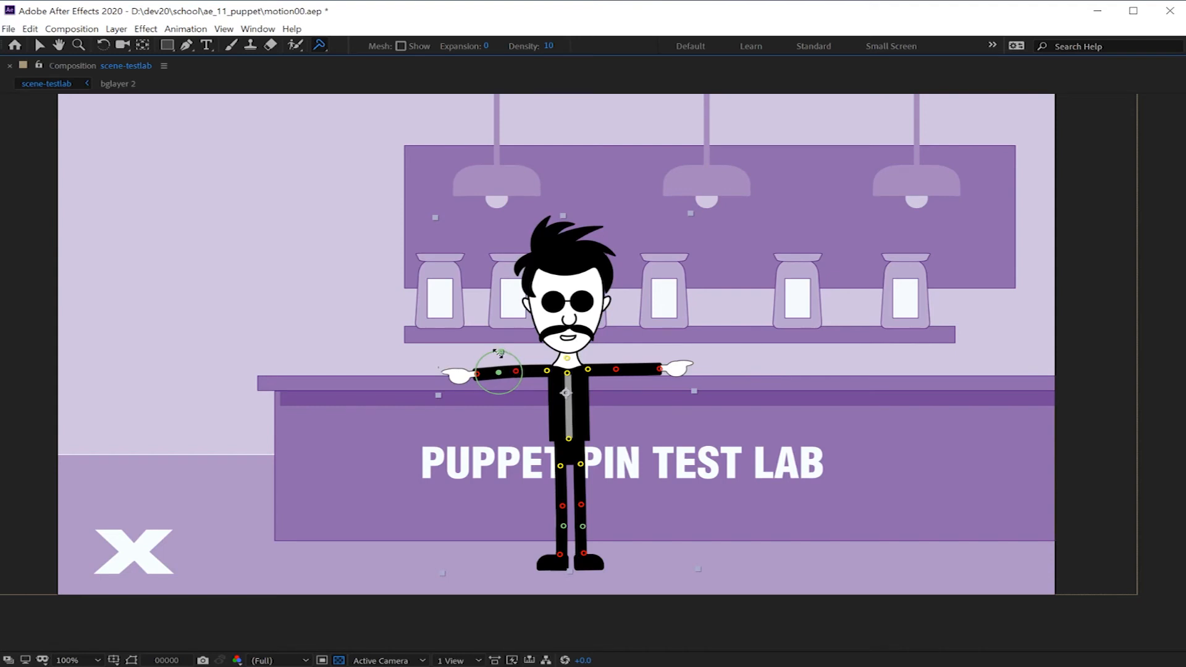
{"action": "mouse_move", "coordinate": [502, 353]}
{"action": "left_mouse_down"}
{"action": "mouse_move", "coordinate": [526, 402]}
{"action": "mouse_move", "coordinate": [487, 369]}
{"action": "mouse_move", "coordinate": [498, 357]}
{"action": "left_mouse_up"}
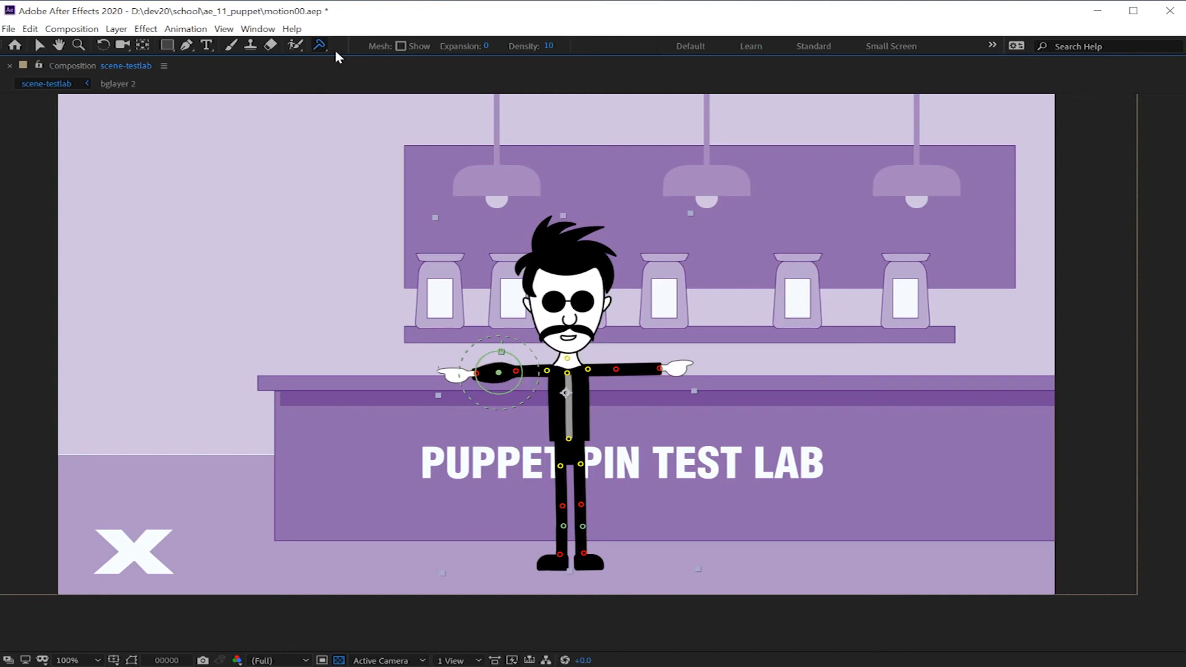
Step: Add an advanced pin on the right forearm and scale it up to thicken that forearm
{"action": "left_click_drag", "start_coordinate": [321, 48], "coordinate": [412, 97]}
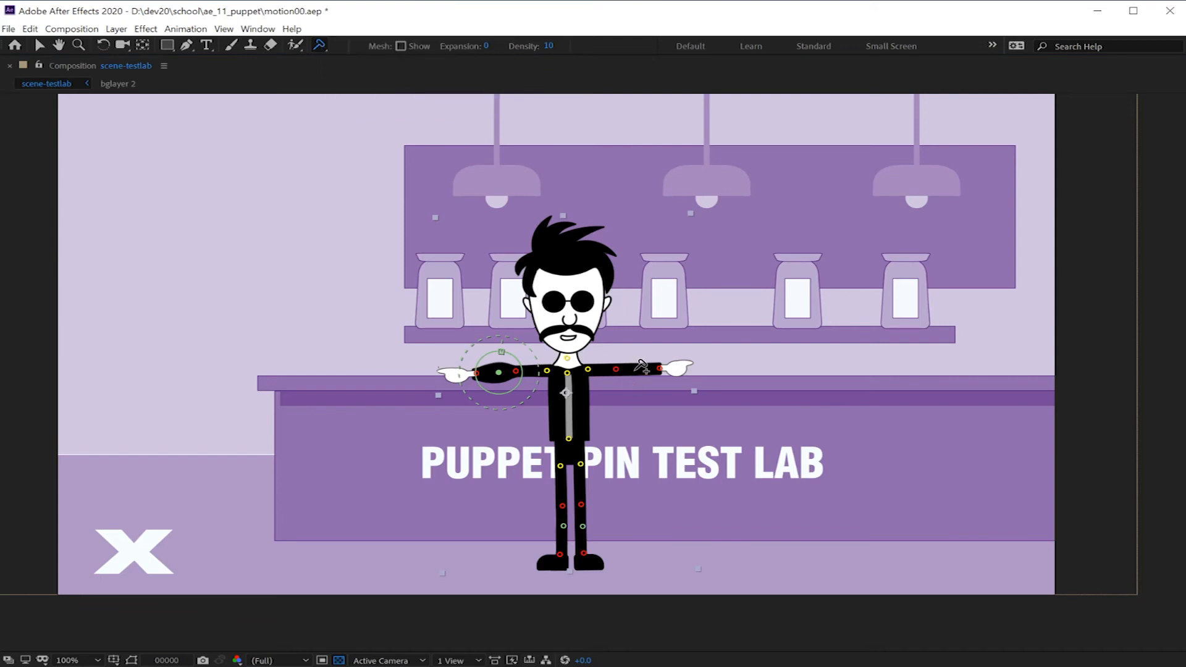
{"action": "left_click", "coordinate": [634, 369]}
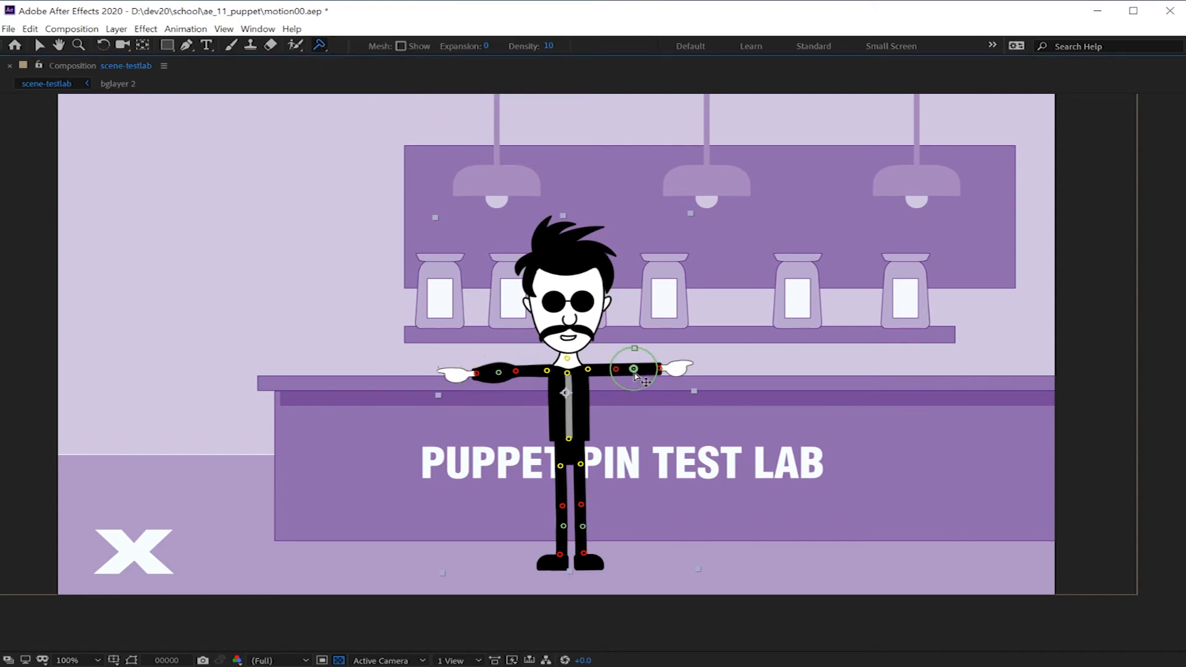
{"action": "left_click_drag", "start_coordinate": [635, 348], "coordinate": [599, 317]}
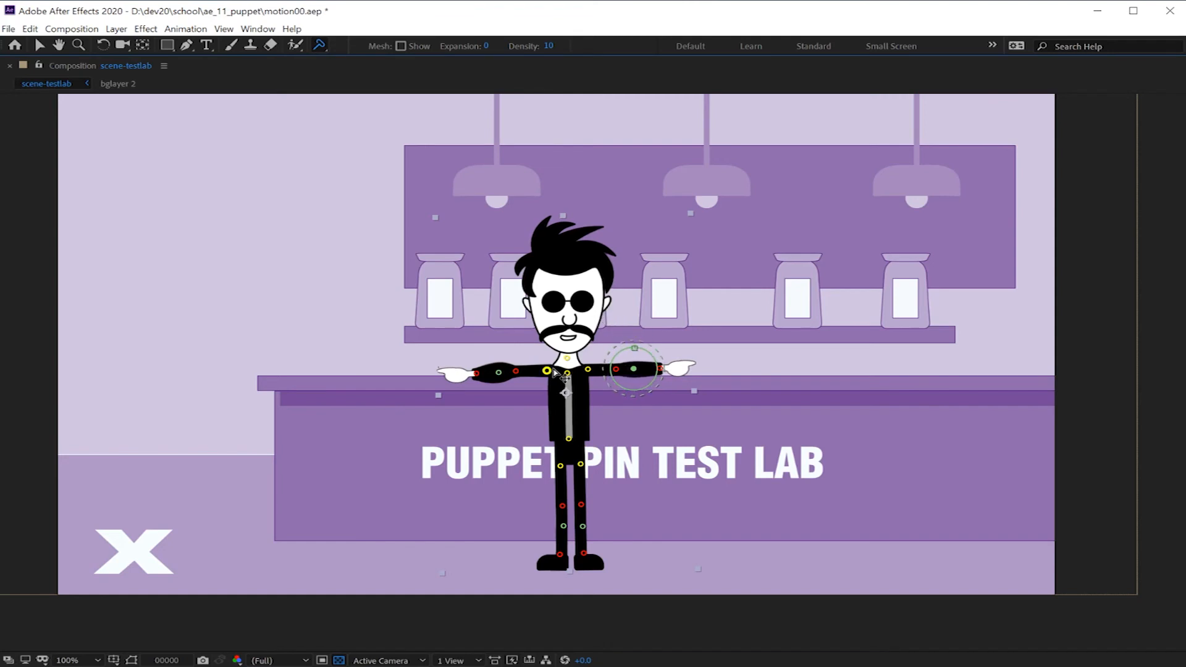
Step: Add an advanced pin on the left upper arm and scale it to about 151% to thicken the muscle
{"action": "left_click", "coordinate": [531, 370]}
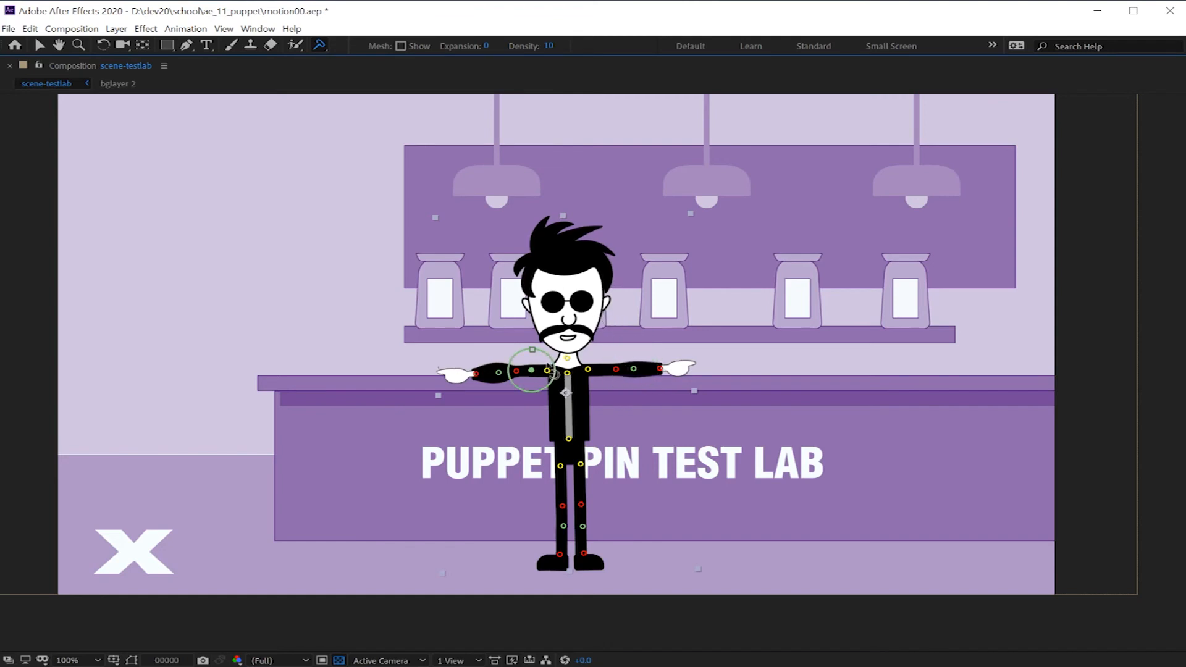
{"action": "left_click_drag", "start_coordinate": [523, 334], "coordinate": [516, 308]}
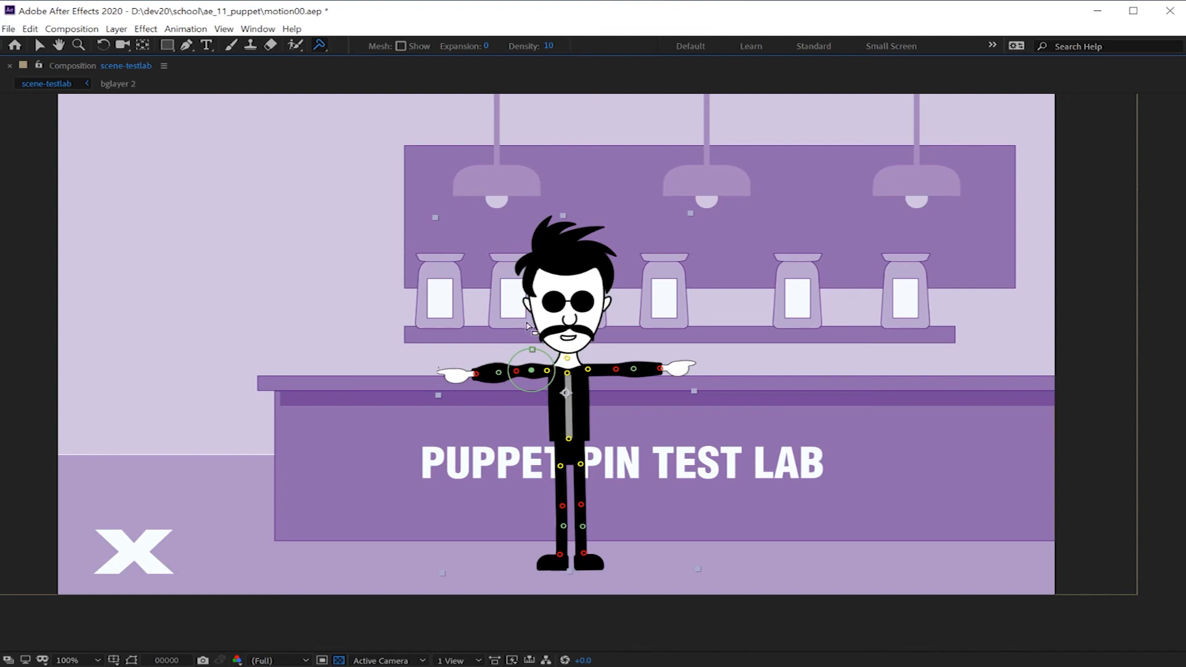
{"action": "left_click_drag", "start_coordinate": [532, 350], "coordinate": [508, 326]}
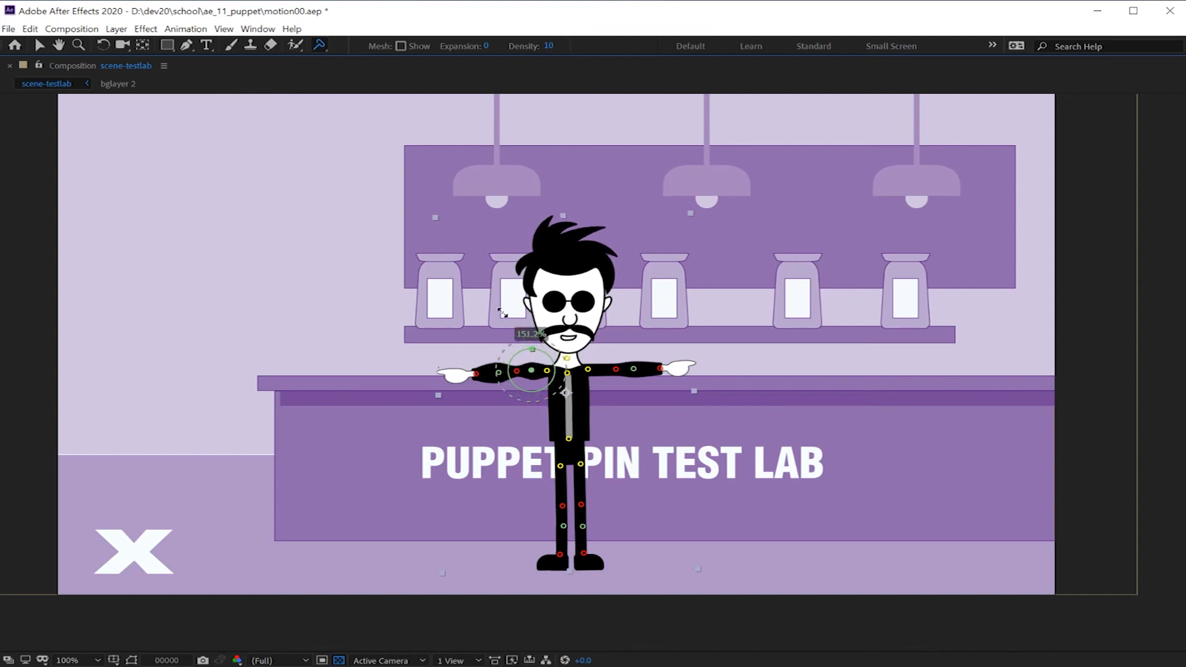
Step: Add an advanced pin on the right upper arm and scale it up to thicken the muscle
{"action": "left_click", "coordinate": [605, 370]}
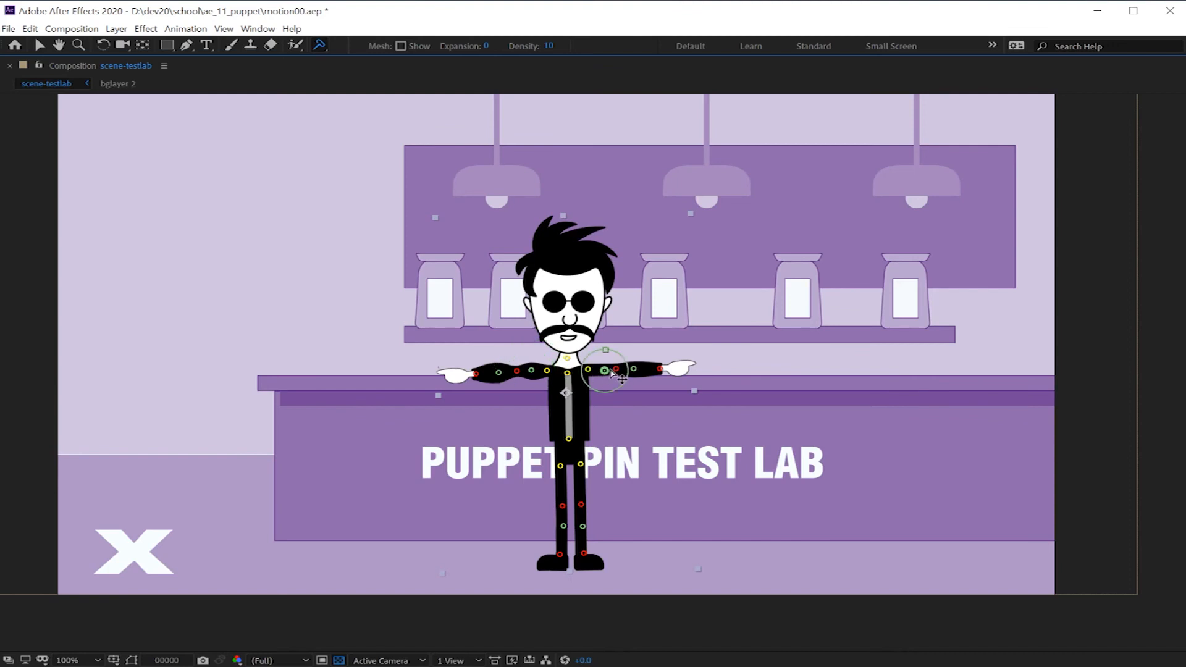
{"action": "left_click_drag", "start_coordinate": [606, 350], "coordinate": [577, 328]}
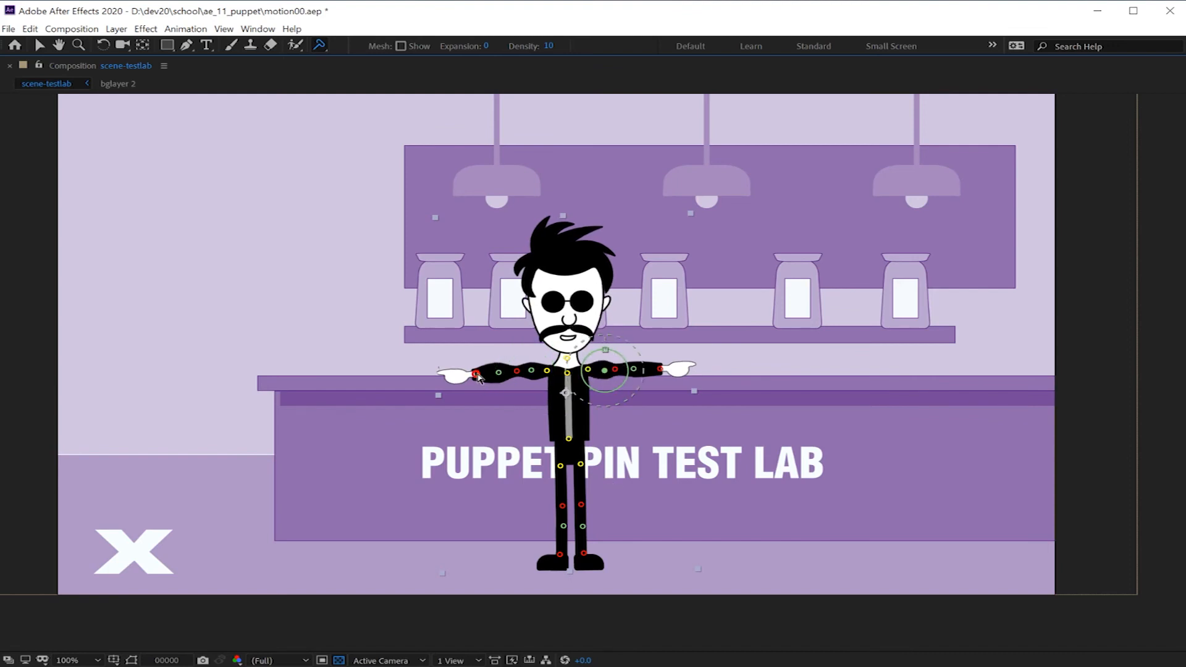
Step: Rotate the left forearm's advanced pin clockwise and shift it slightly upward to raise the hand
{"action": "left_click", "coordinate": [498, 372]}
{"action": "left_click_drag", "start_coordinate": [517, 362], "coordinate": [509, 332]}
{"action": "left_click_drag", "start_coordinate": [498, 372], "coordinate": [501, 357]}
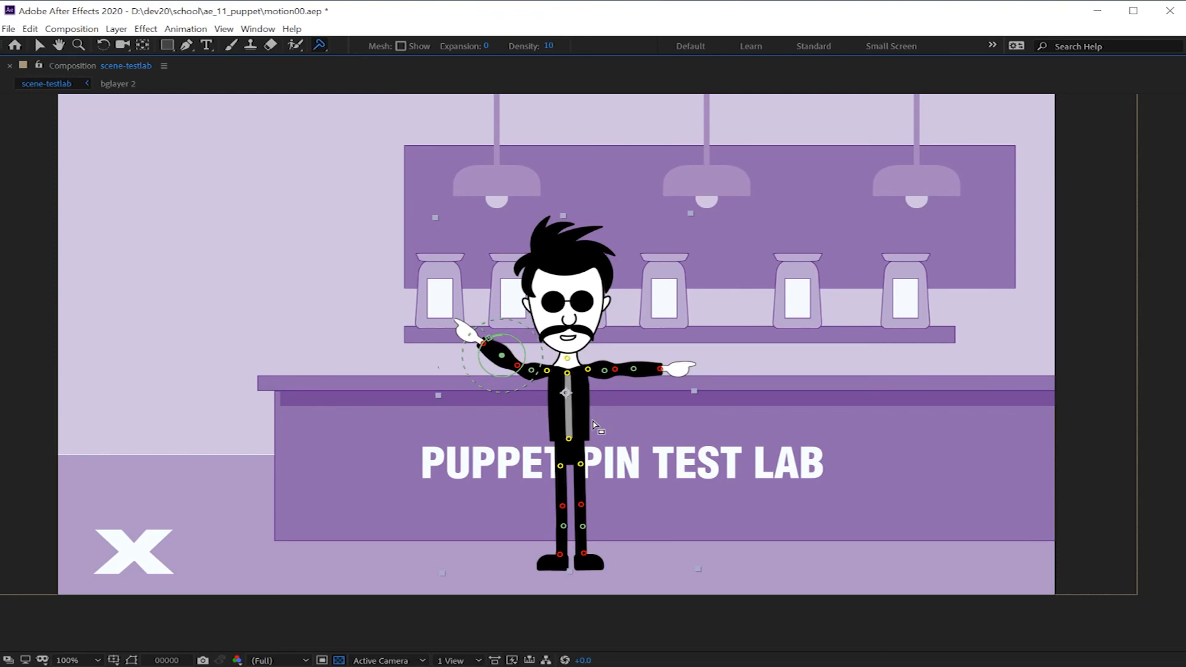
Step: At frame 10, rotate the advanced pins of both forearms until the hands point upward, and scrub through the arm motion
{"action": "key", "text": "grave"}
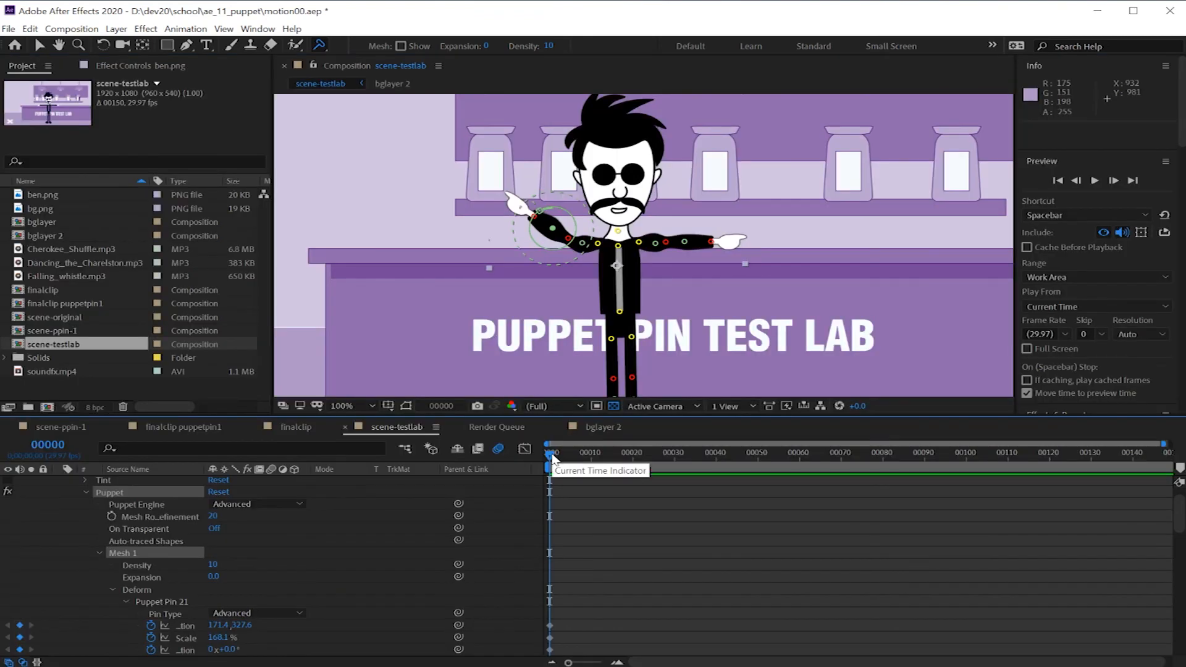
{"action": "left_click_drag", "start_coordinate": [548, 455], "coordinate": [591, 460]}
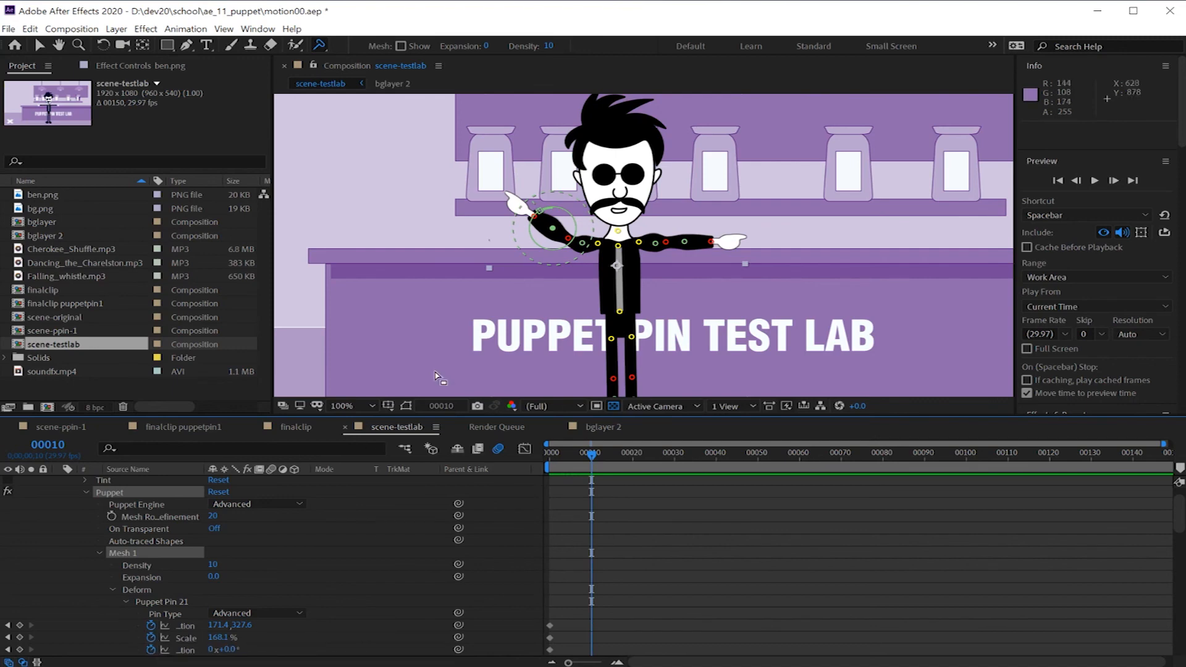
{"action": "left_click_drag", "start_coordinate": [559, 228], "coordinate": [535, 216]}
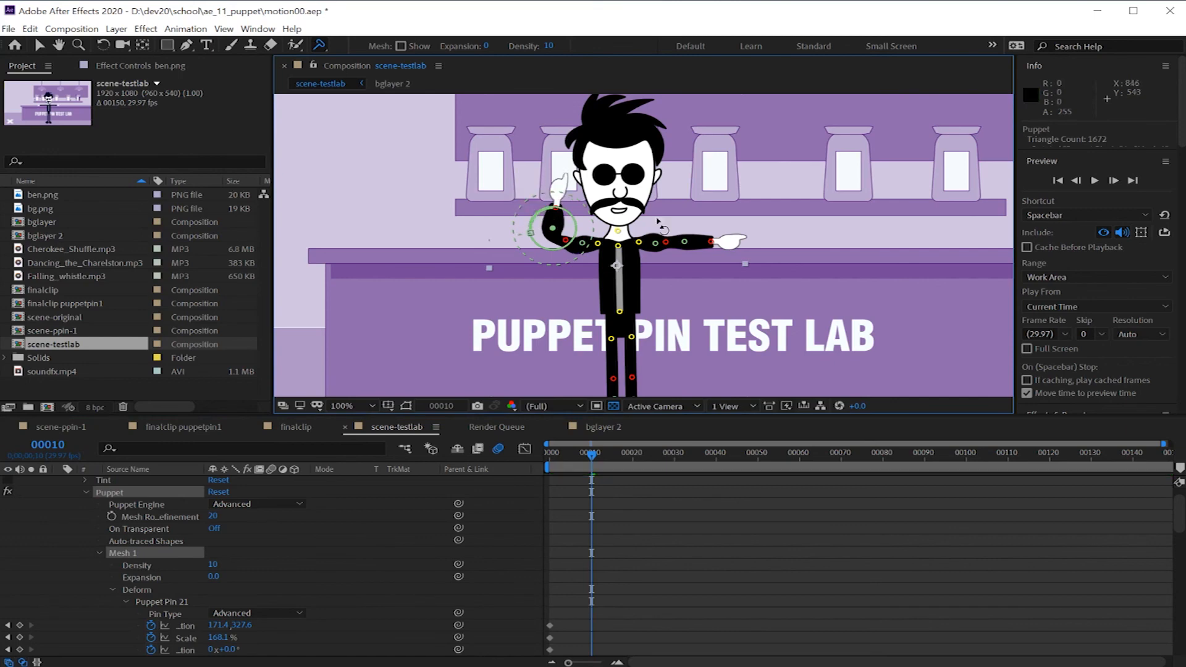
{"action": "left_click", "coordinate": [684, 242]}
{"action": "left_click_drag", "start_coordinate": [706, 233], "coordinate": [701, 284]}
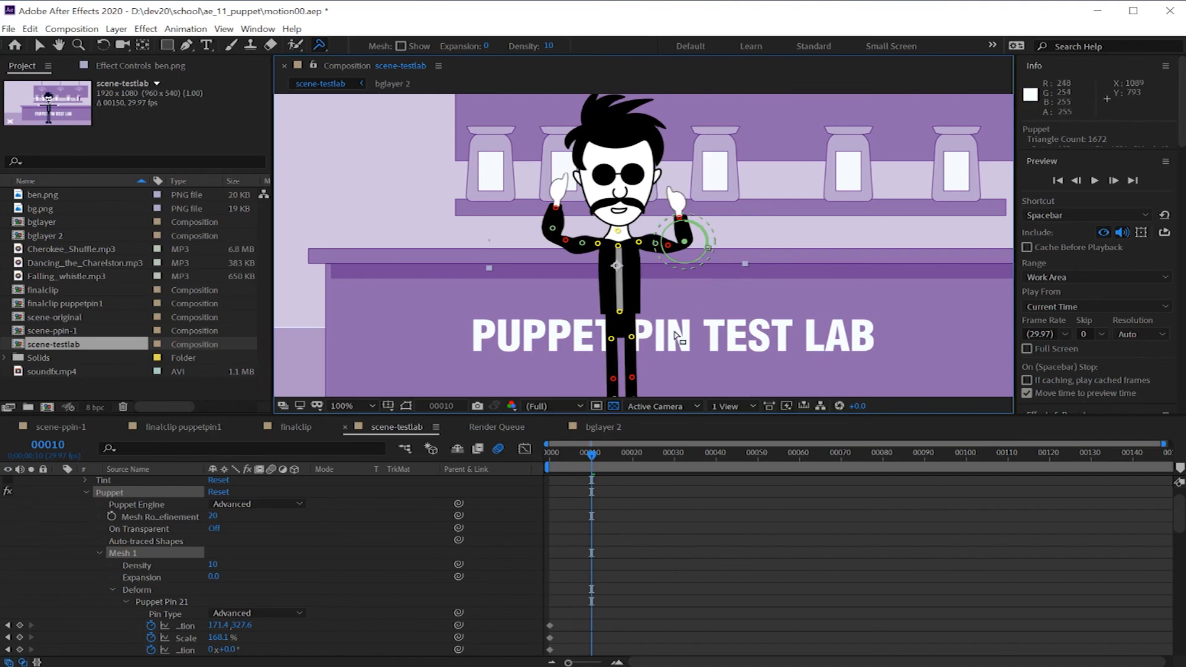
{"action": "left_click_drag", "start_coordinate": [592, 460], "coordinate": [618, 471]}
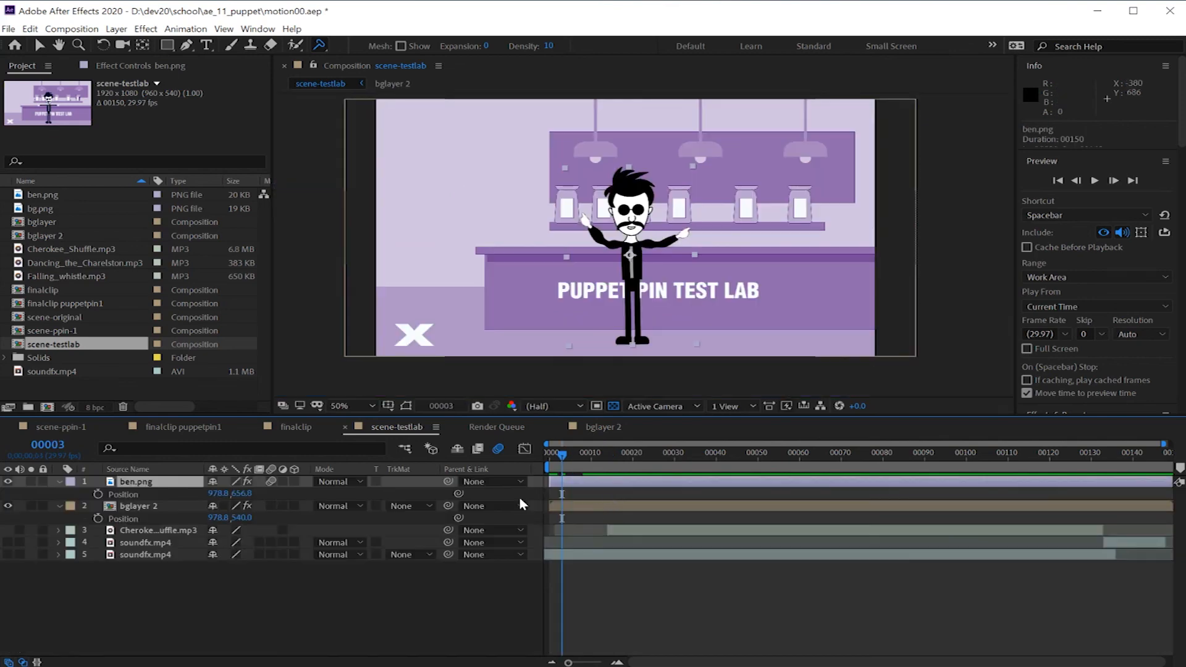
Step: Keyframe the ben.png layer's position at frame 0, and at frame 6 move the character horizontally to 1132.8, 656.8
{"action": "left_click", "coordinate": [97, 494]}
{"action": "left_click_drag", "start_coordinate": [563, 457], "coordinate": [575, 457]}
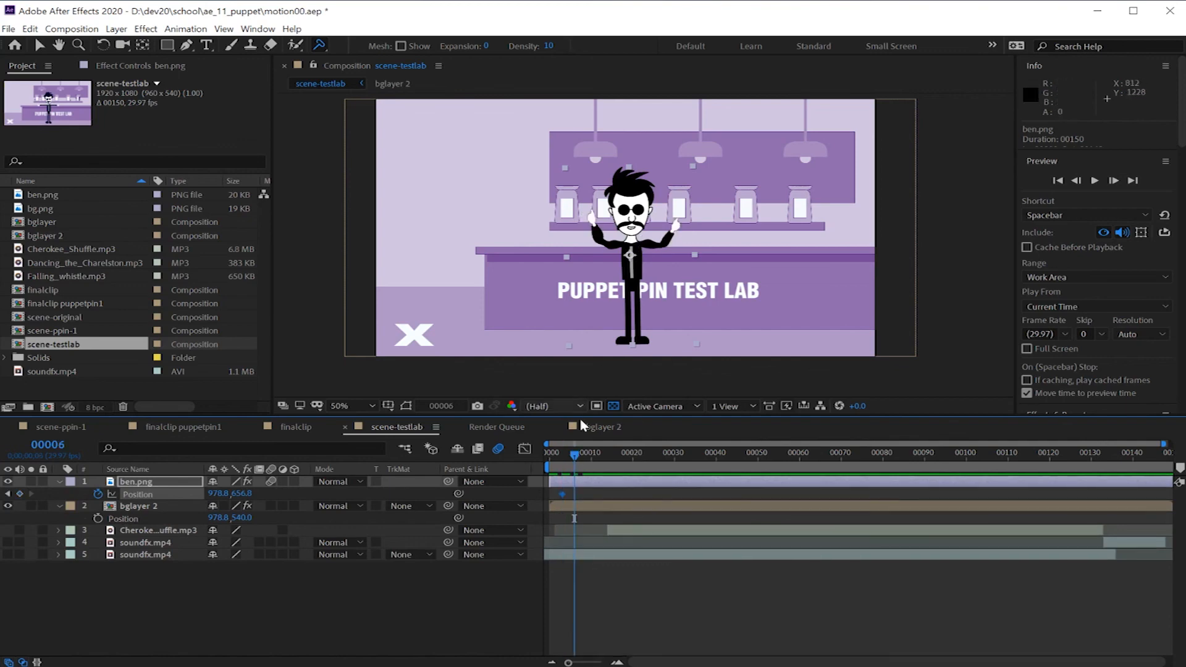
{"action": "left_click_drag", "start_coordinate": [574, 457], "coordinate": [526, 453]}
{"action": "left_click_drag", "start_coordinate": [562, 494], "coordinate": [576, 462]}
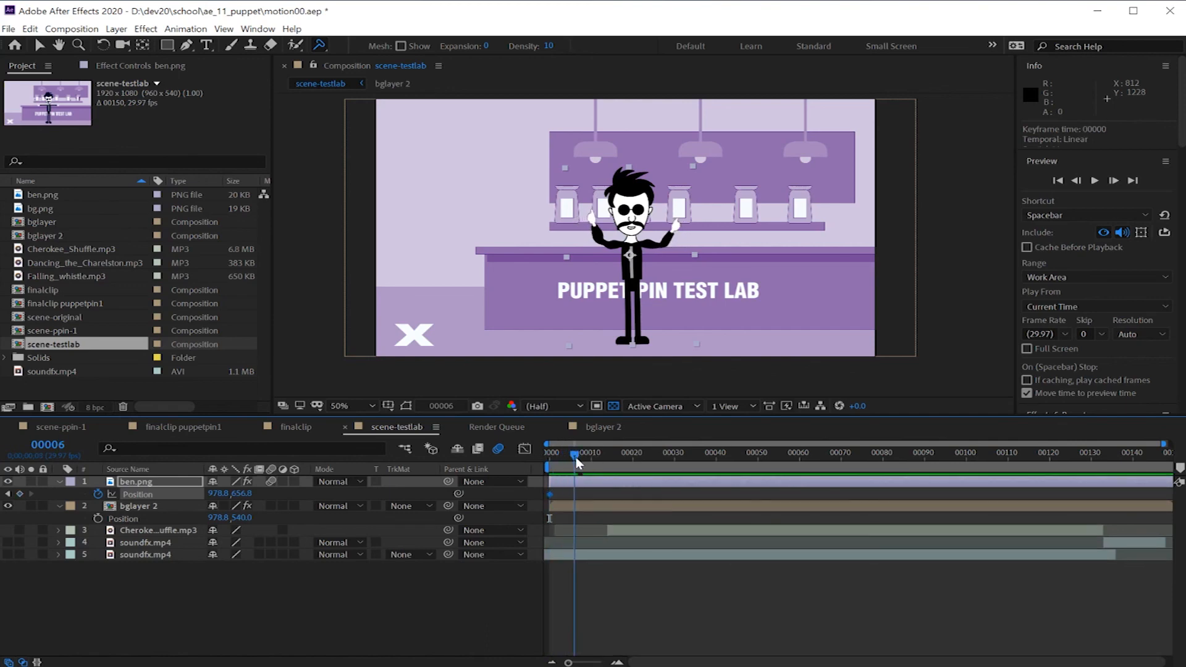
{"action": "left_click", "coordinate": [39, 45]}
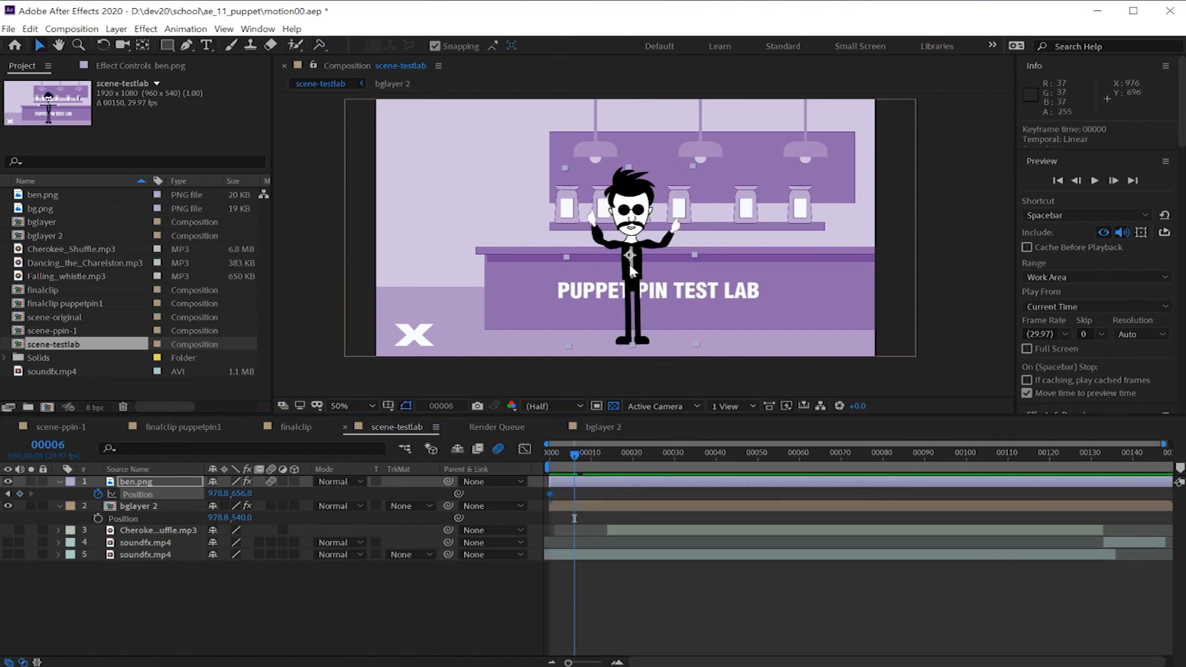
{"action": "left_click_drag", "start_coordinate": [631, 270], "coordinate": [673, 270]}
Step: At frame 3, raise the character to position 1044.8, 548.0 so the motion path forms a jump arc, and check it
{"action": "left_click_drag", "start_coordinate": [575, 455], "coordinate": [562, 455]}
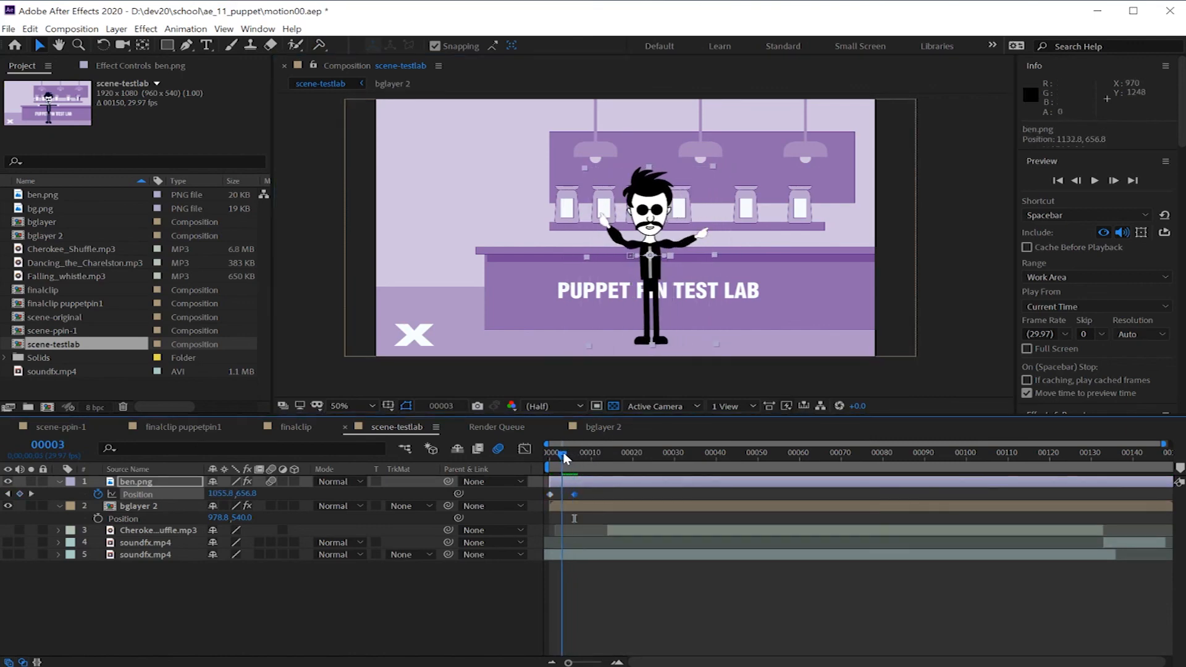
{"action": "left_click_drag", "start_coordinate": [657, 279], "coordinate": [637, 249]}
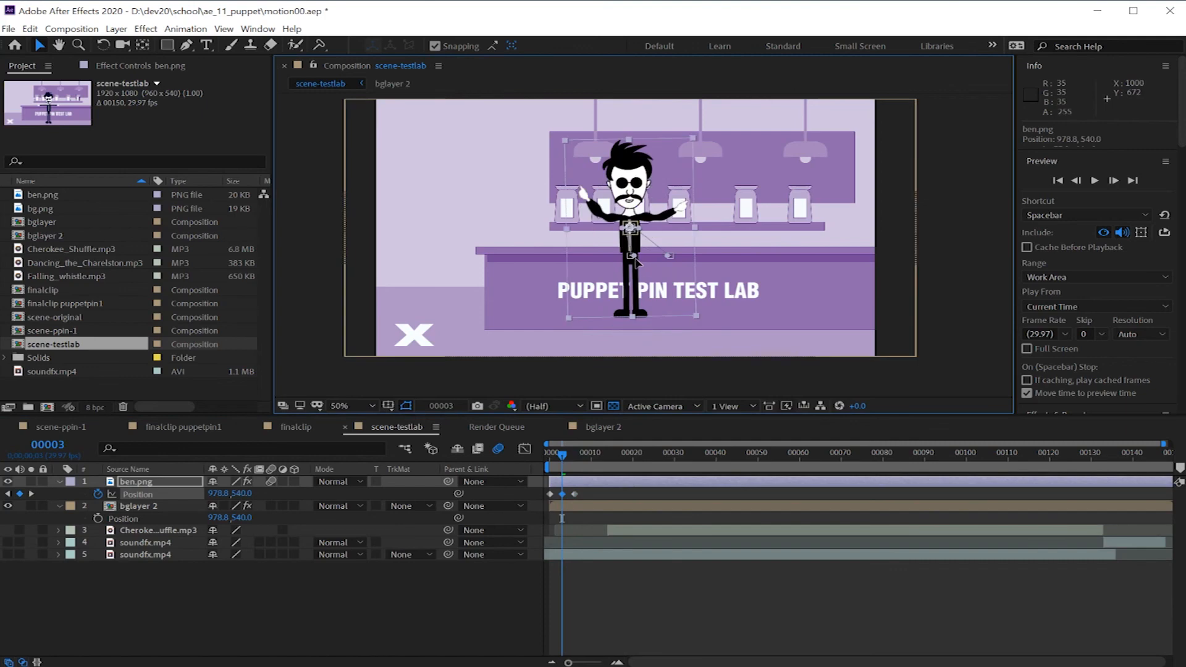
{"action": "mouse_move", "coordinate": [566, 465]}
{"action": "left_mouse_down"}
{"action": "mouse_move", "coordinate": [533, 467]}
{"action": "mouse_move", "coordinate": [532, 447]}
{"action": "mouse_move", "coordinate": [565, 457]}
{"action": "left_mouse_up"}
{"action": "left_click_drag", "start_coordinate": [638, 243], "coordinate": [646, 237]}
{"action": "left_click_drag", "start_coordinate": [652, 230], "coordinate": [670, 232]}
{"action": "mouse_move", "coordinate": [562, 462]}
{"action": "left_mouse_down"}
{"action": "mouse_move", "coordinate": [534, 467]}
{"action": "mouse_move", "coordinate": [561, 453]}
{"action": "mouse_move", "coordinate": [577, 462]}
{"action": "mouse_move", "coordinate": [533, 467]}
{"action": "mouse_move", "coordinate": [562, 454]}
{"action": "left_mouse_up"}
{"action": "scroll", "coordinate": [692, 313], "scroll_direction": "up", "scroll_amount": 1}
{"action": "key", "text": "space"}
{"action": "left_click_drag", "start_coordinate": [692, 314], "coordinate": [678, 336]}
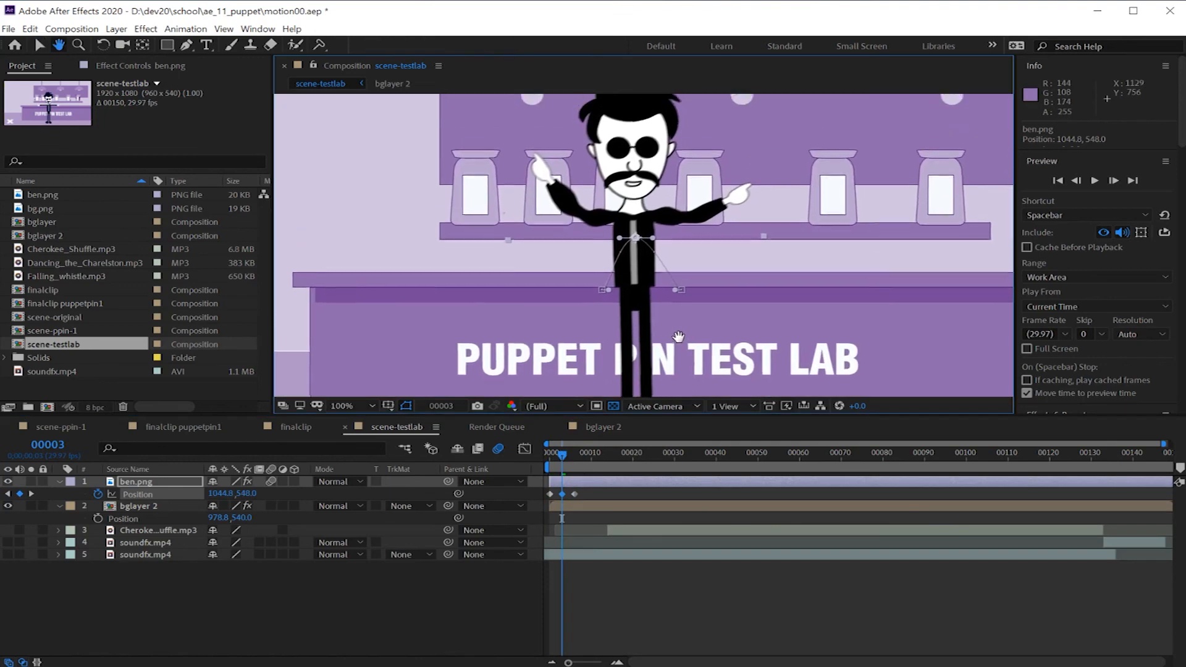
{"action": "scroll", "coordinate": [677, 302], "scroll_direction": "down", "scroll_amount": 1}
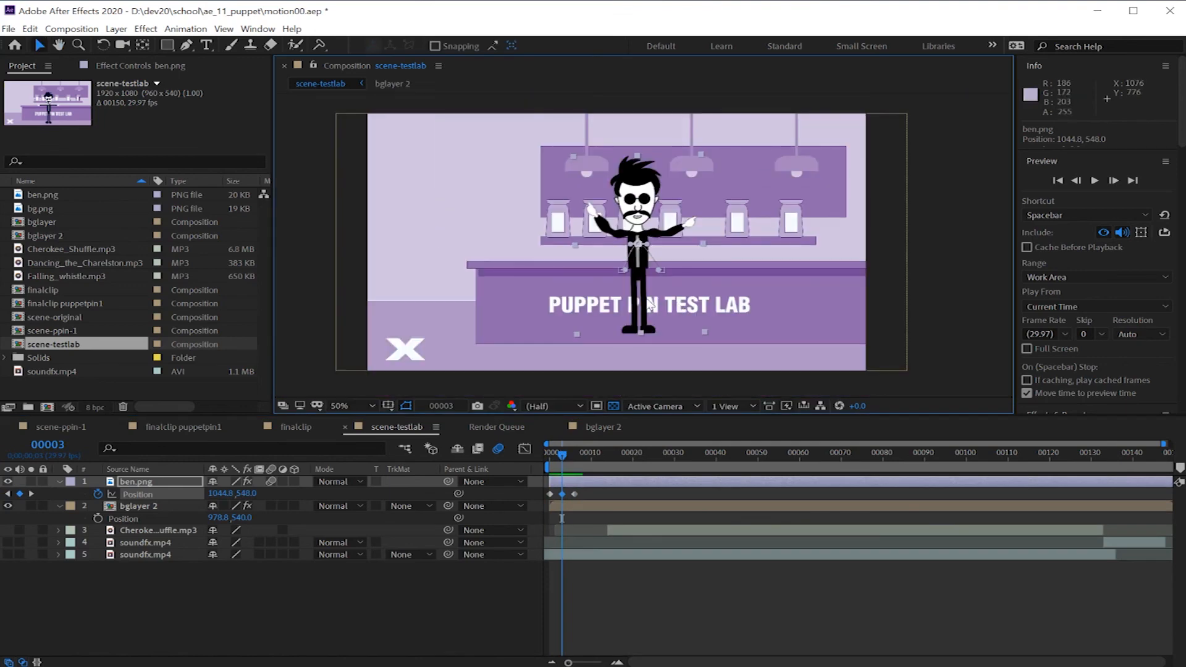
{"action": "mouse_move", "coordinate": [562, 453]}
{"action": "left_mouse_down"}
{"action": "mouse_move", "coordinate": [584, 460]}
{"action": "mouse_move", "coordinate": [523, 454]}
{"action": "mouse_move", "coordinate": [598, 457]}
{"action": "mouse_move", "coordinate": [548, 456]}
{"action": "mouse_move", "coordinate": [562, 455]}
{"action": "left_mouse_up"}
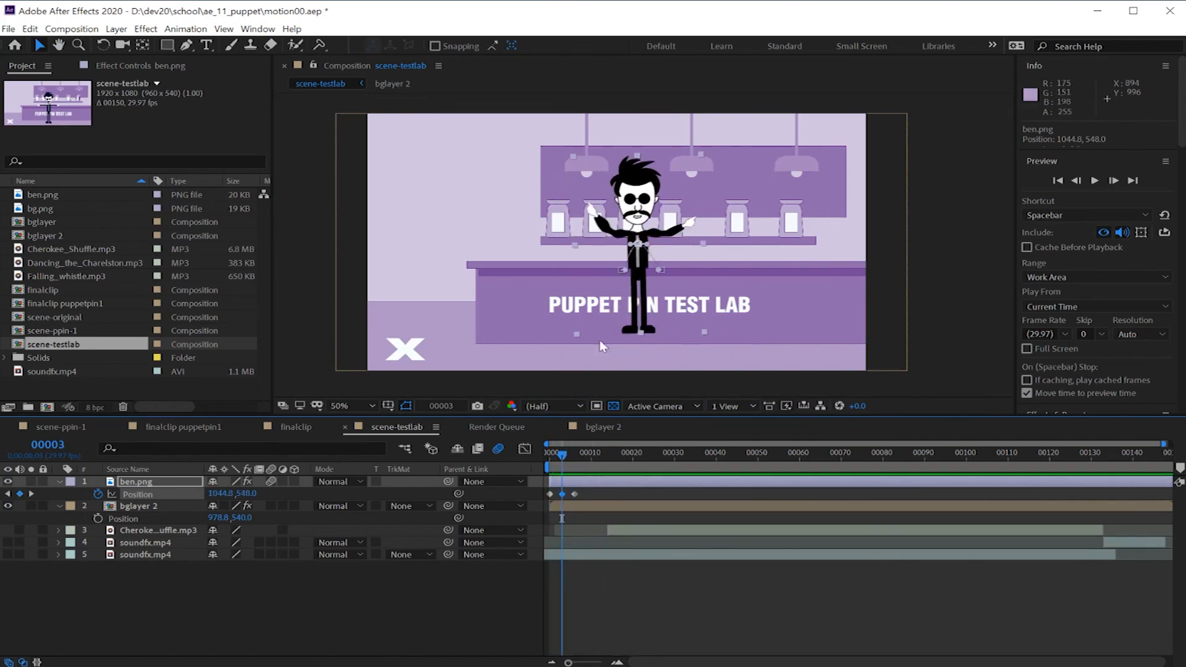